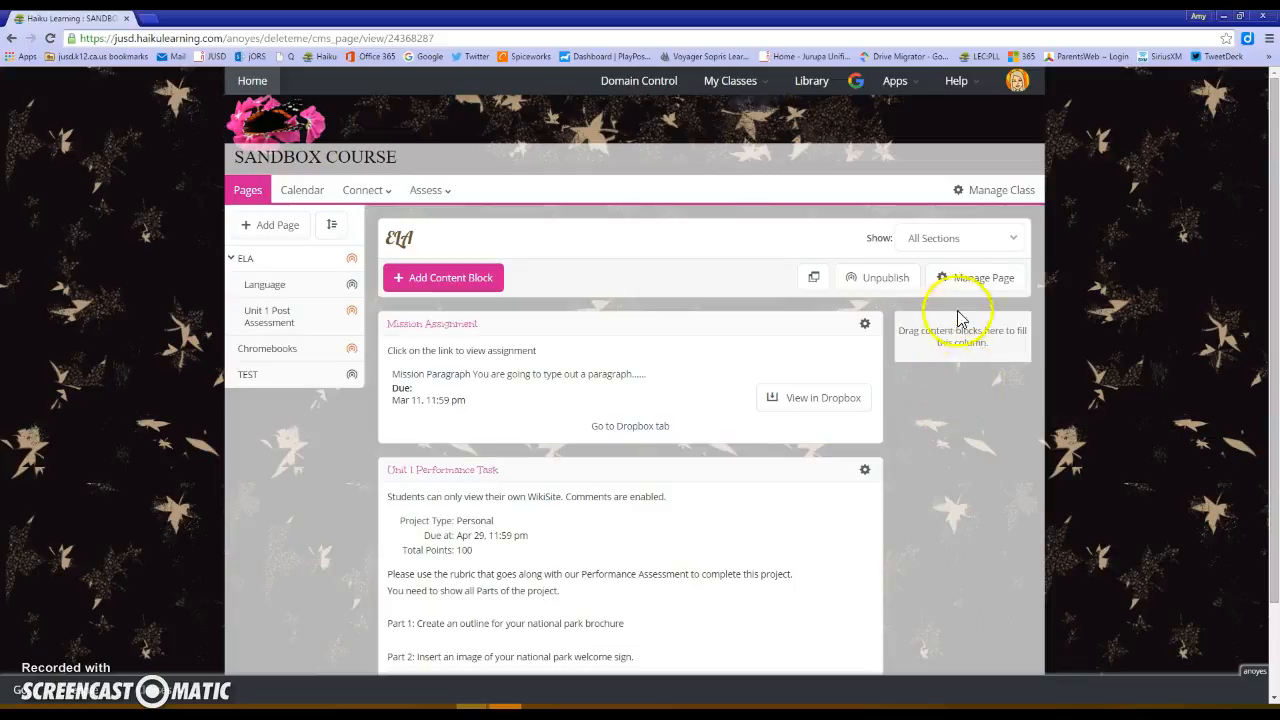
Step: Create a new personal badge titled "Digital Citizenship" from the class badges and save its details
left_click(981, 195)
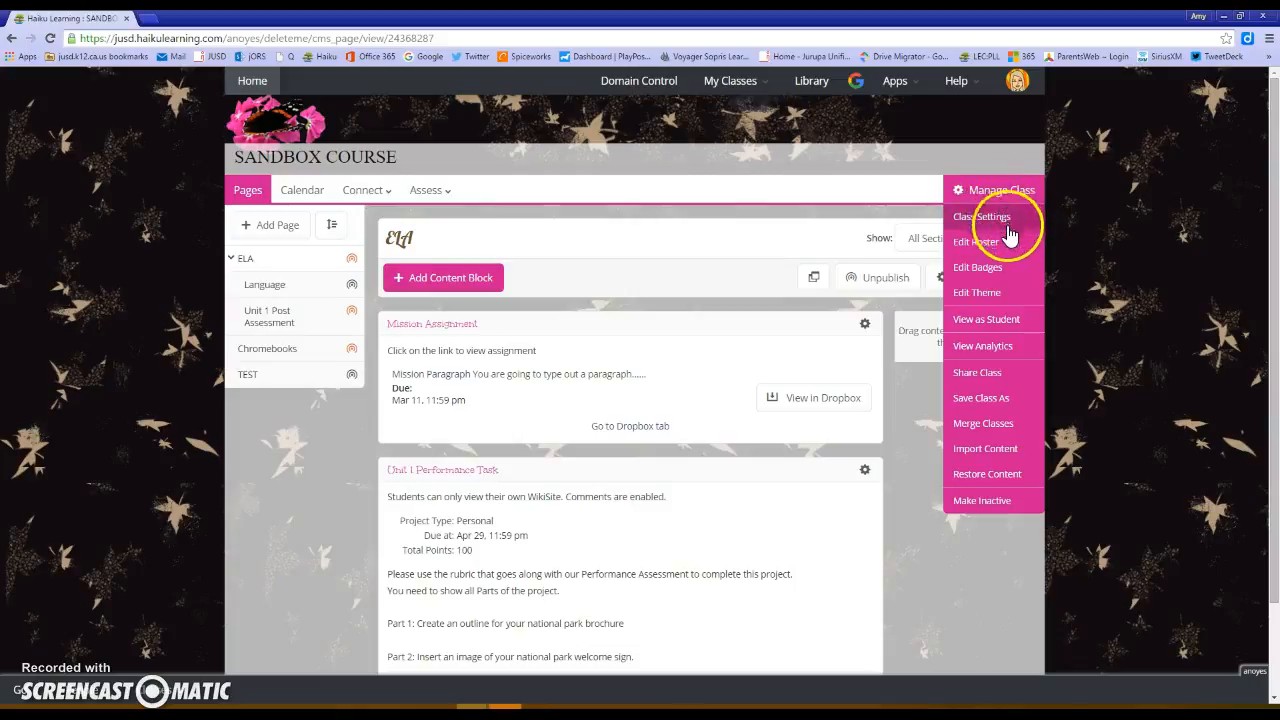
left_click(971, 272)
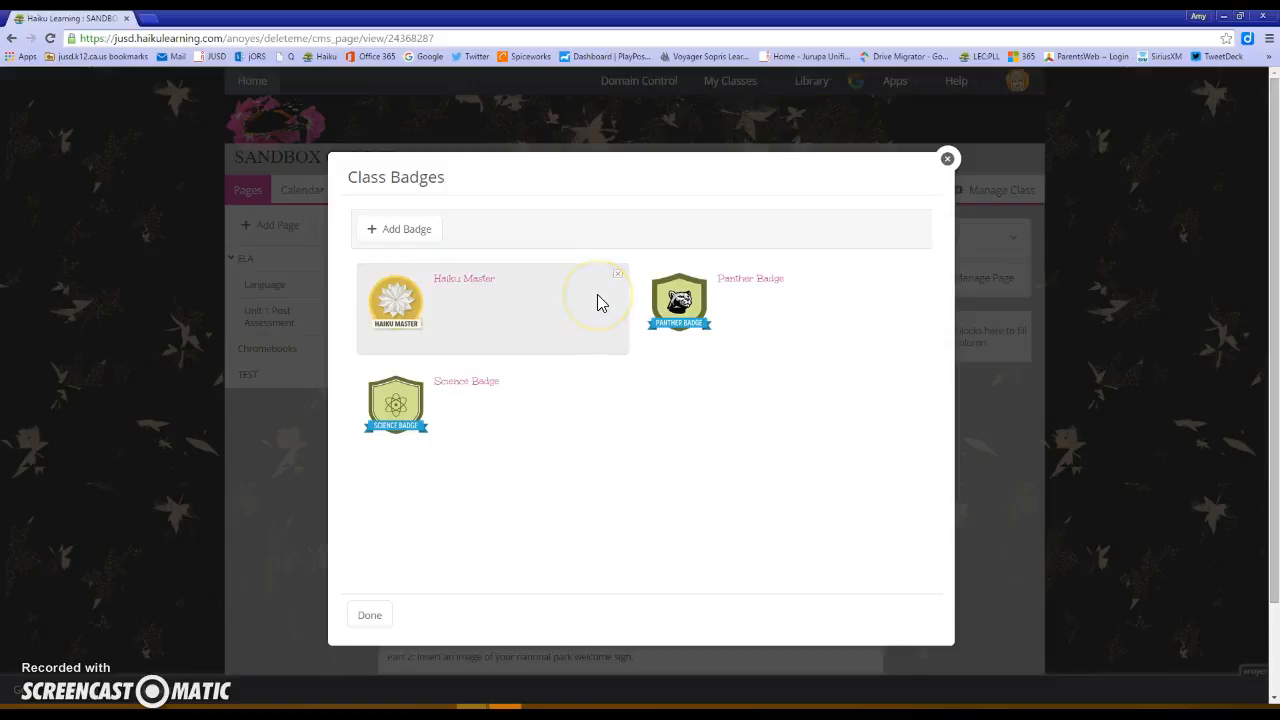
left_click(405, 238)
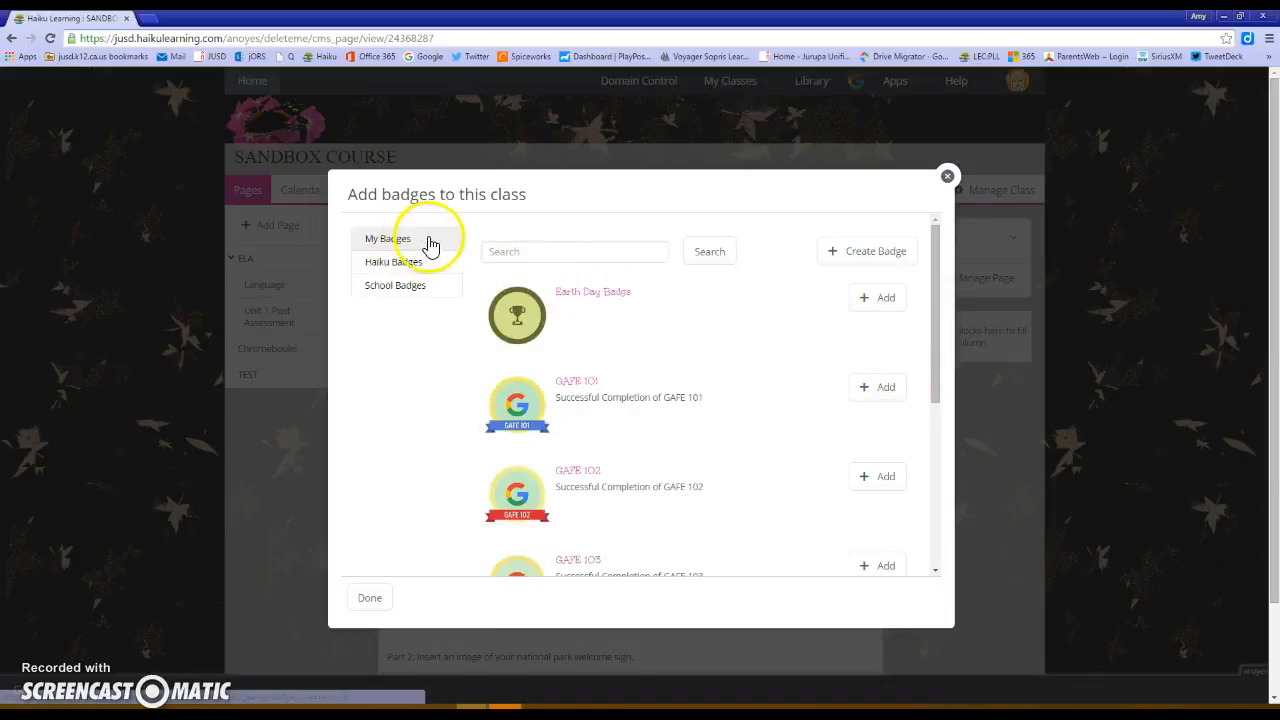
left_click(870, 257)
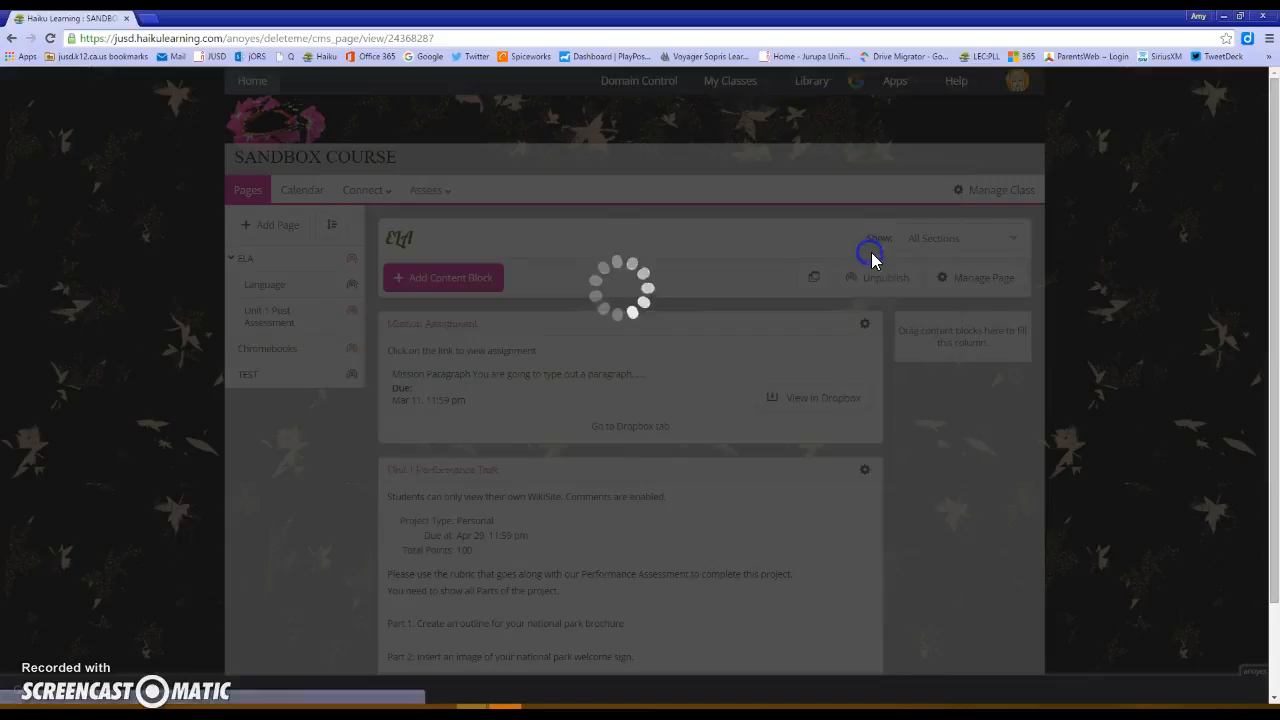
left_click(655, 260)
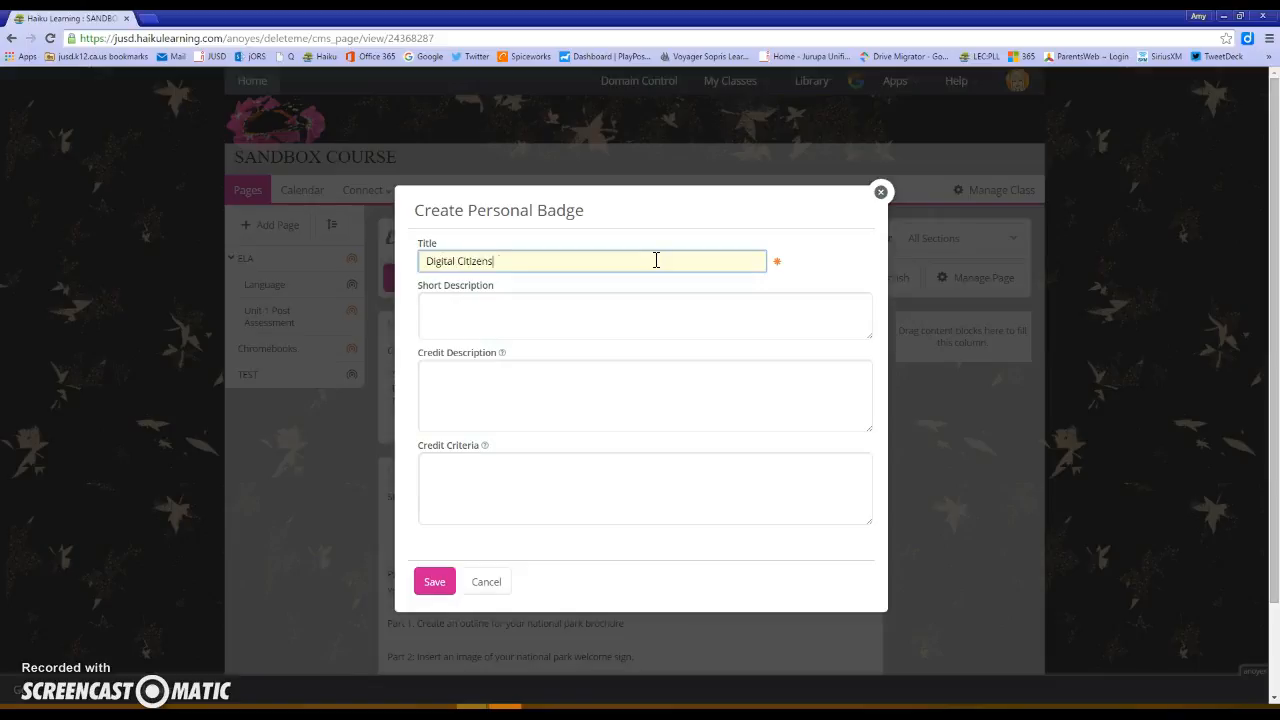
left_click(662, 266)
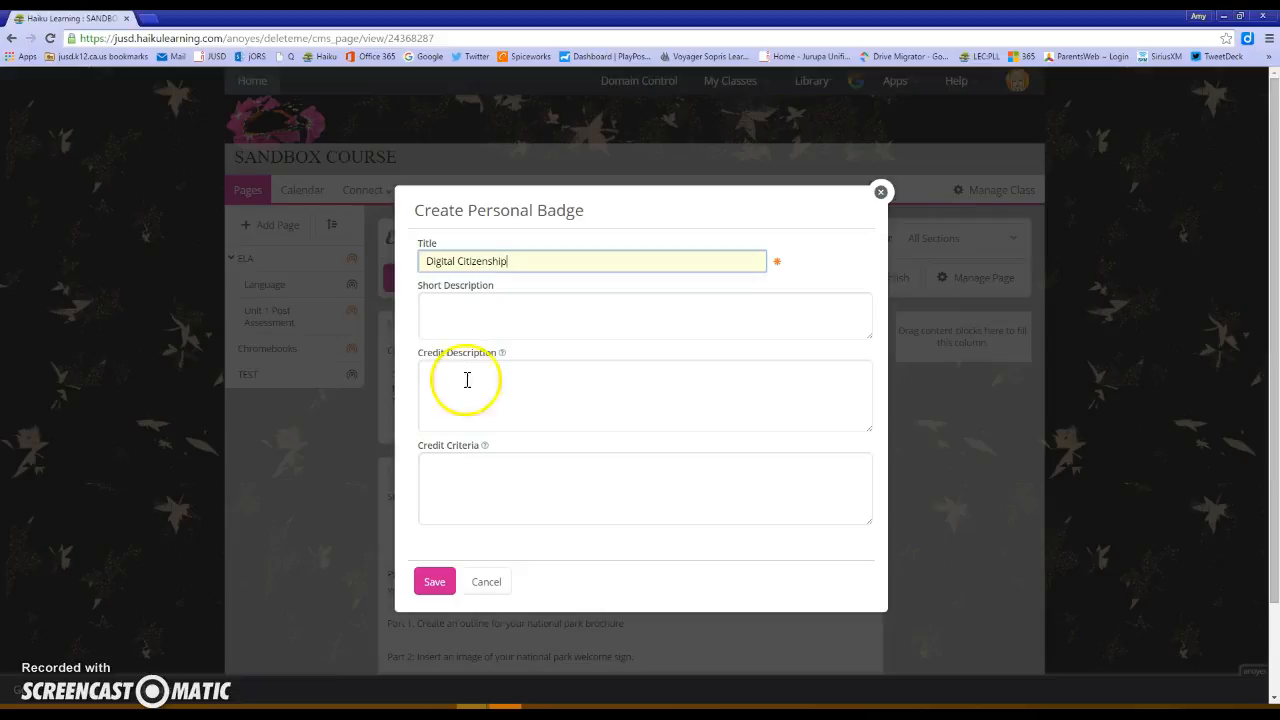
left_click(435, 588)
left_click(437, 584)
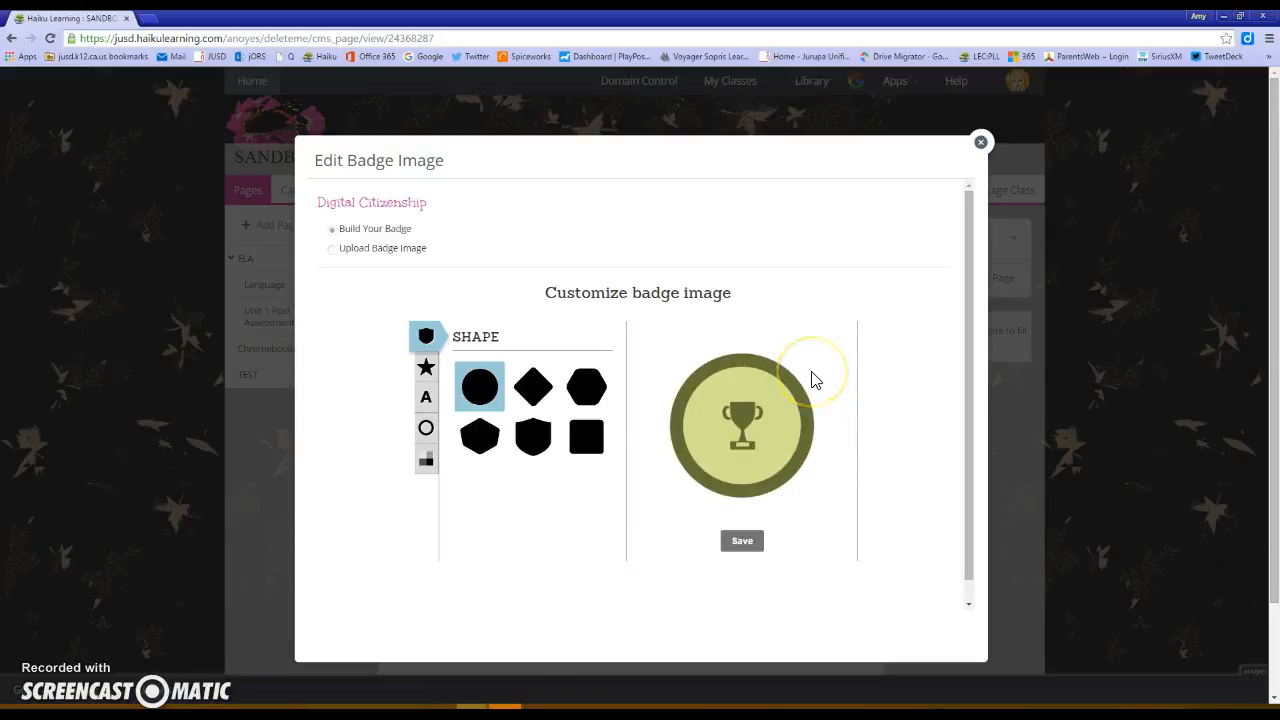
Step: Give the badge image a diamond shape and use the monitor-on-base icon found by searching for "computer"
left_click(539, 393)
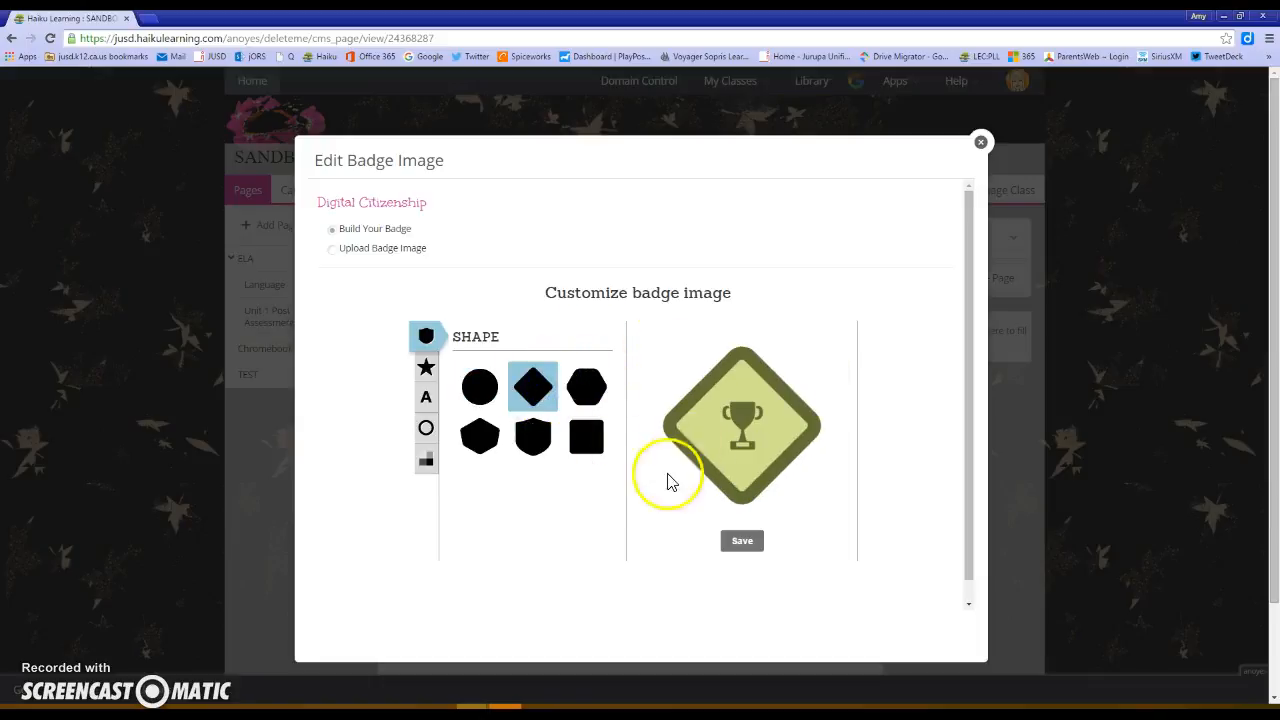
left_click(425, 370)
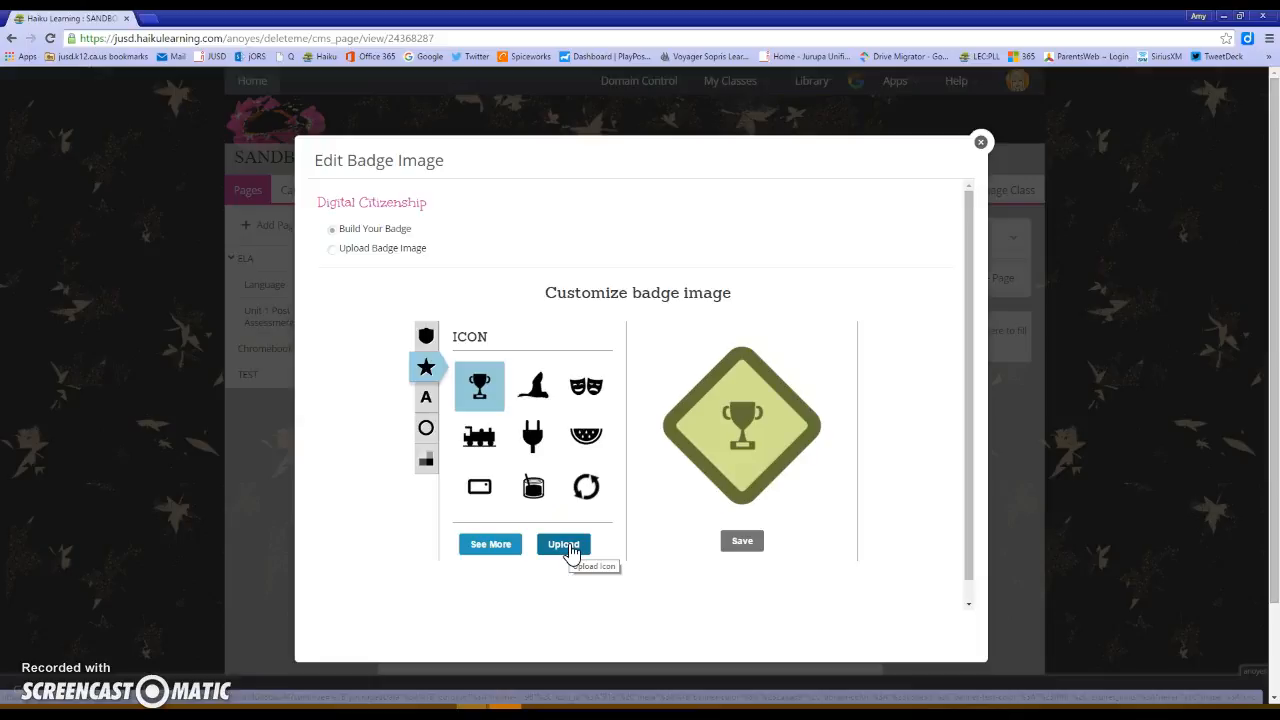
left_click(487, 547)
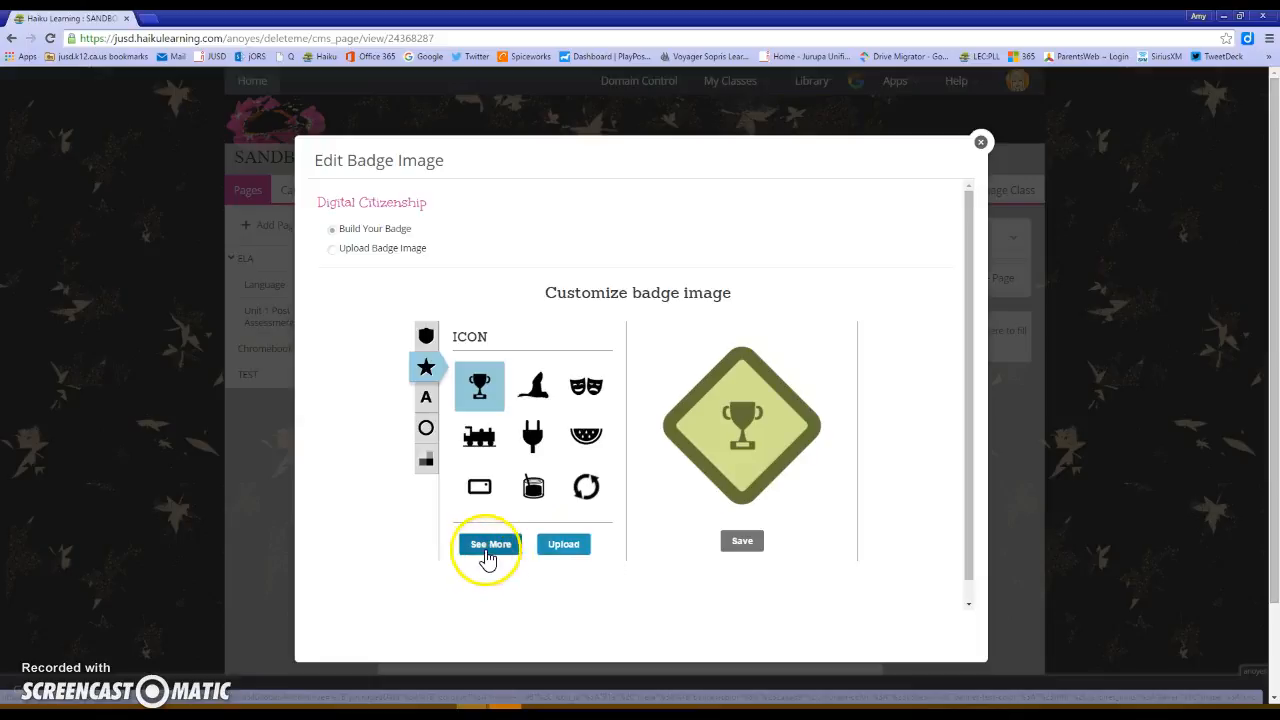
left_click(572, 530)
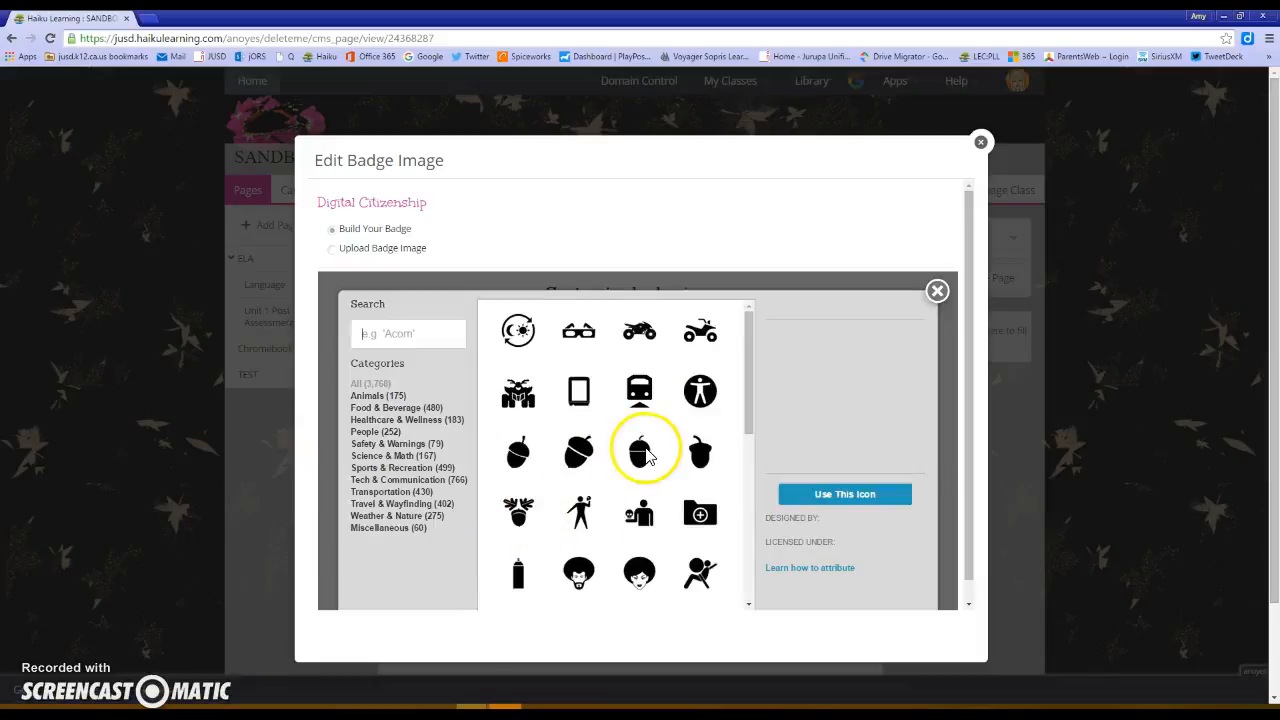
scroll(697, 478, "down", 1)
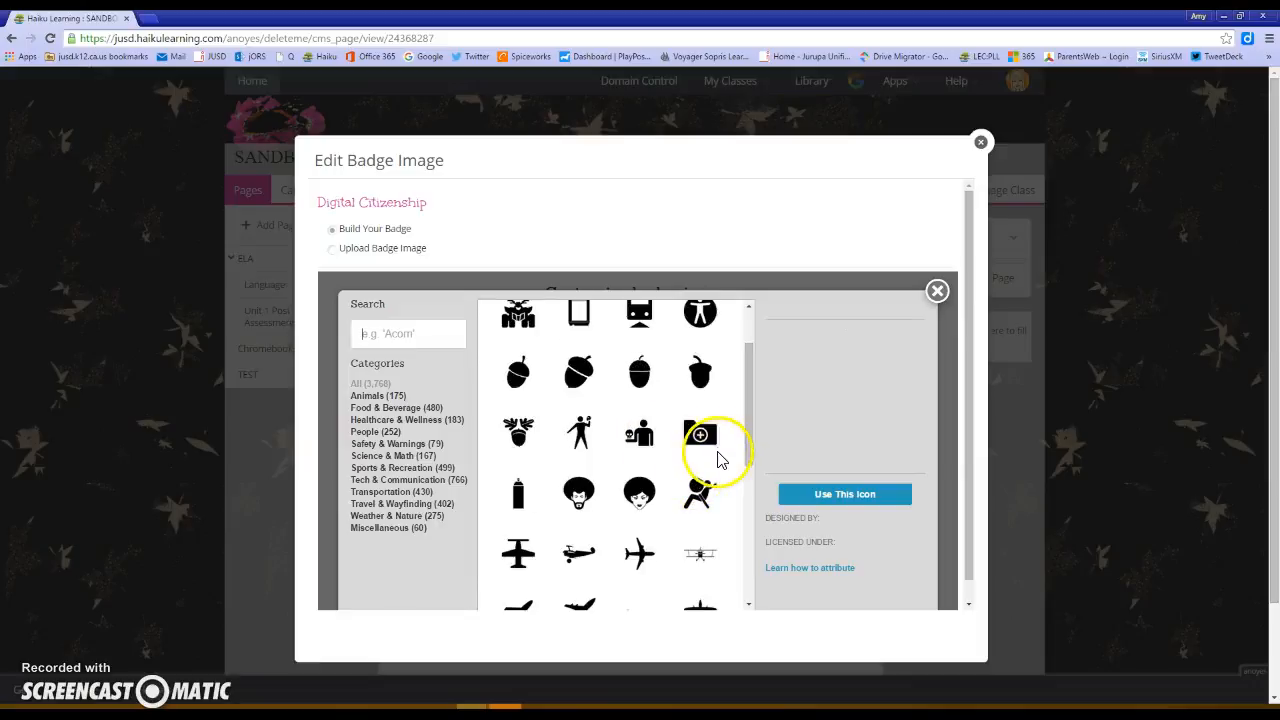
scroll(697, 448, "down", 1)
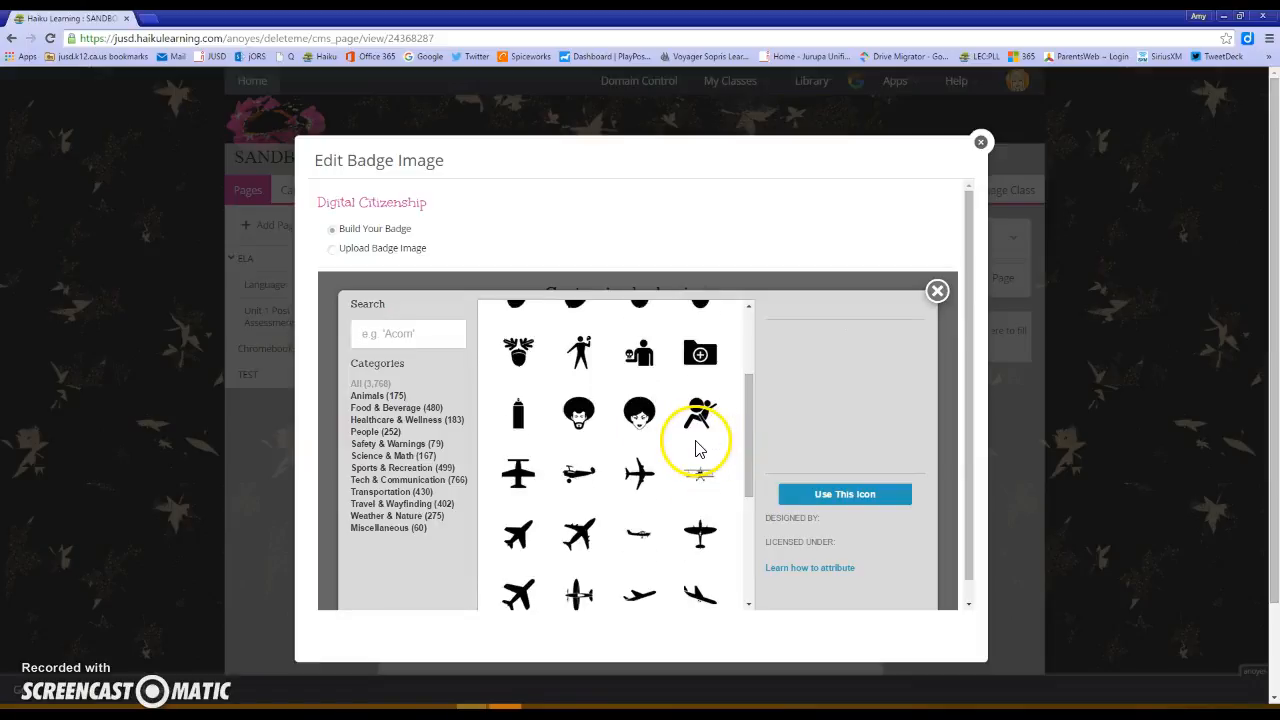
left_click(419, 333)
left_click(408, 382)
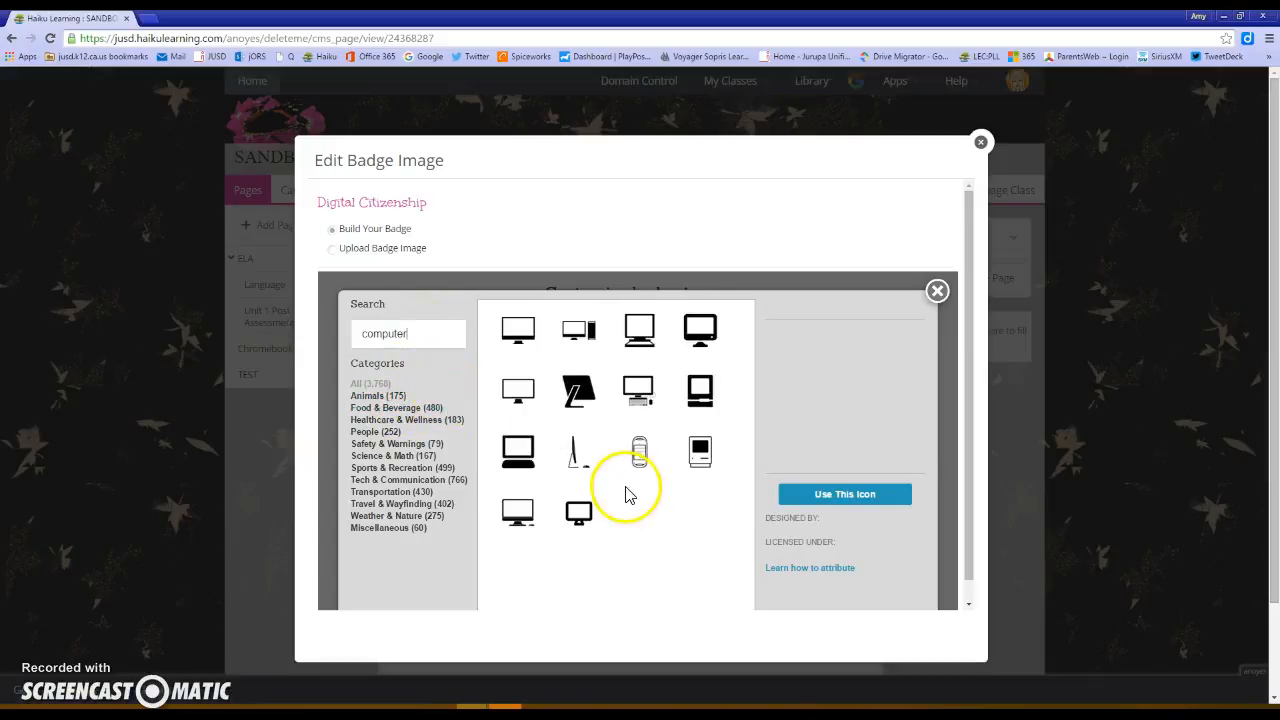
left_click(638, 350)
left_click(840, 510)
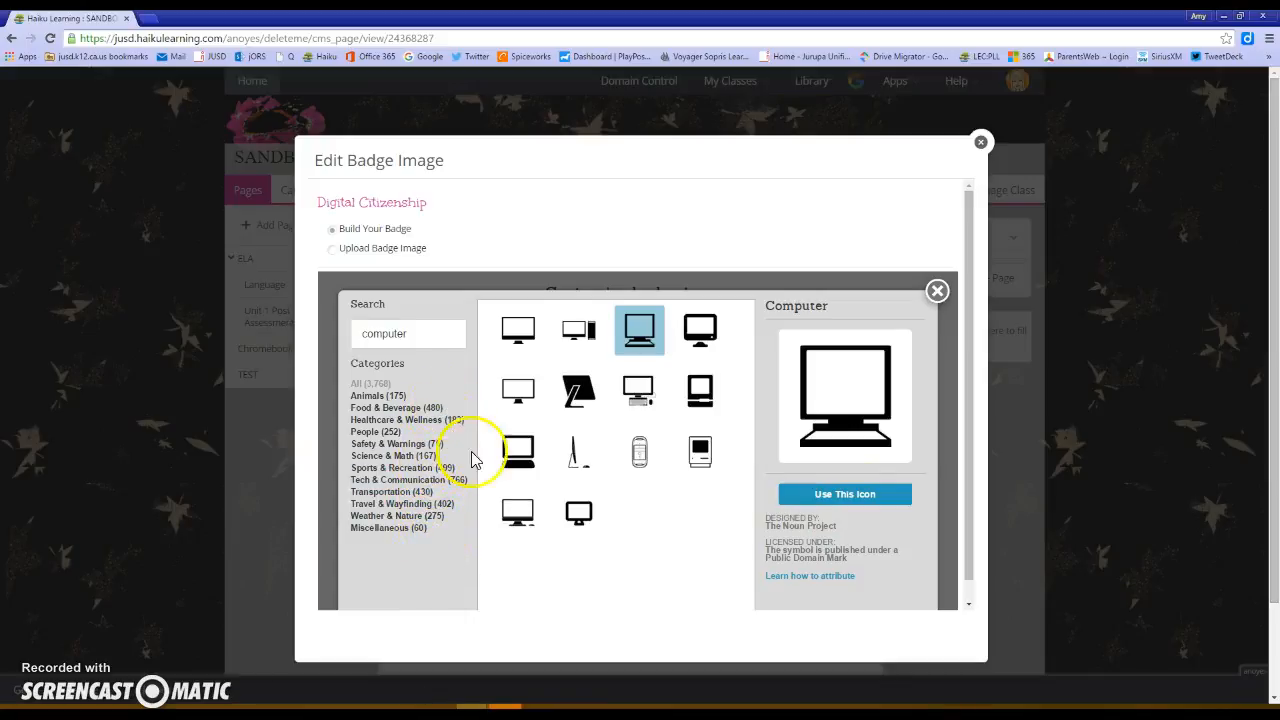
left_click(845, 498)
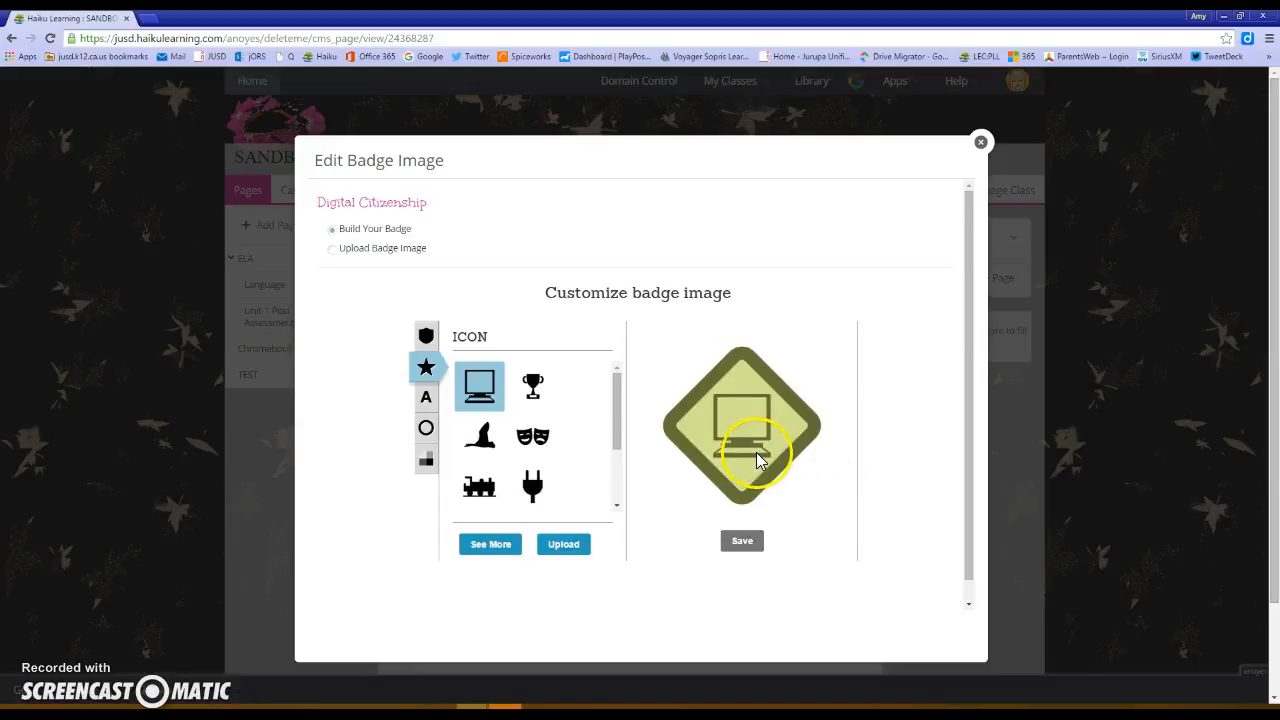
Step: Enable text on the badge reading "Digital Learner" and choose the border style with a thin inner line
left_click(426, 397)
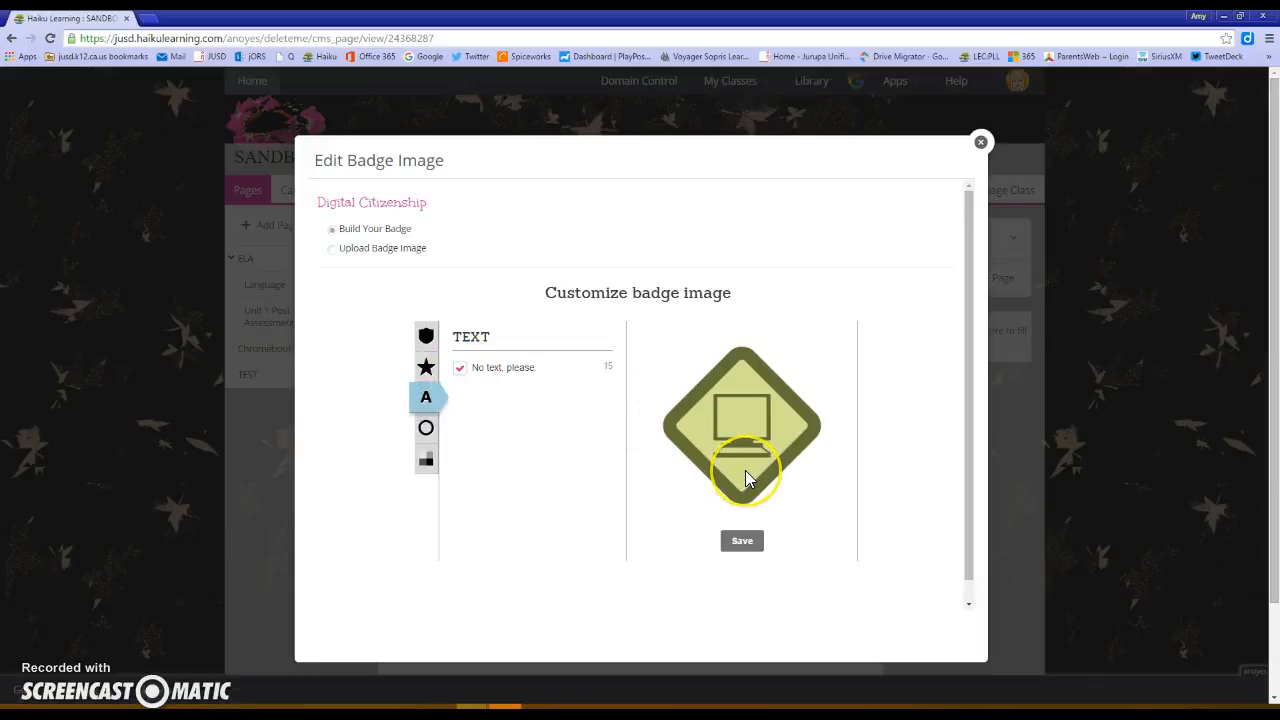
left_click(461, 370)
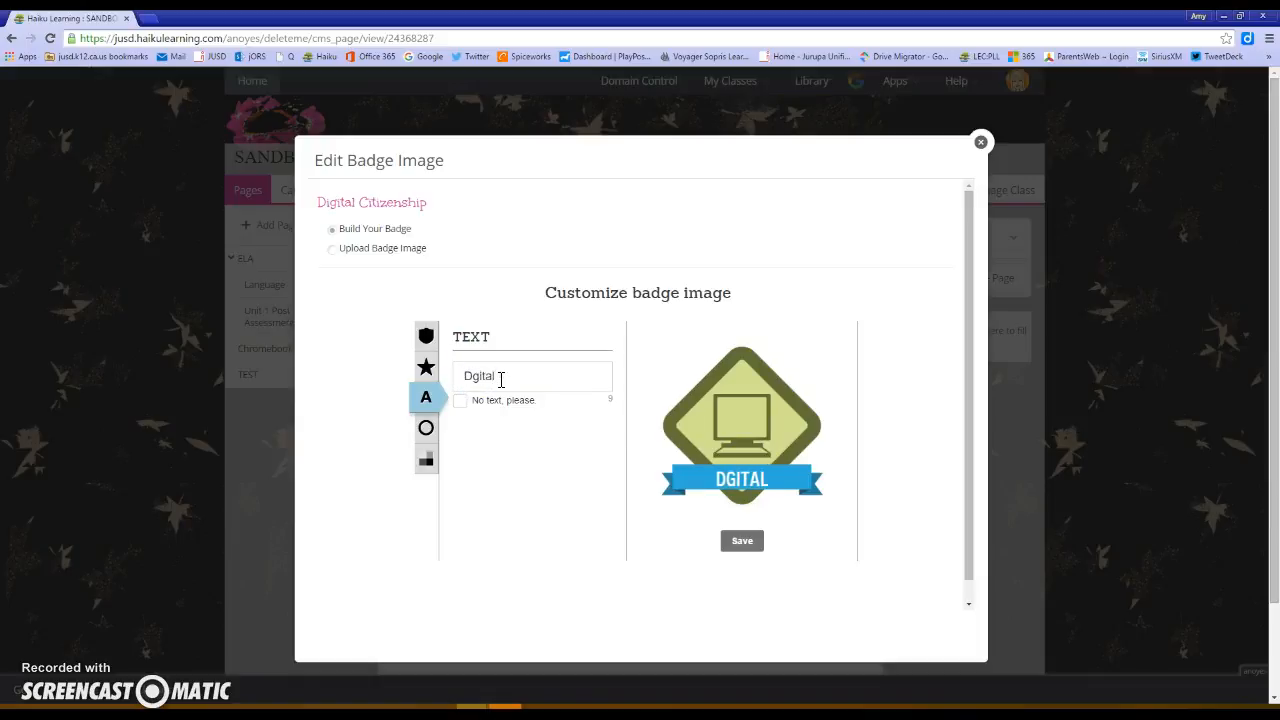
type("Dgital Learner")
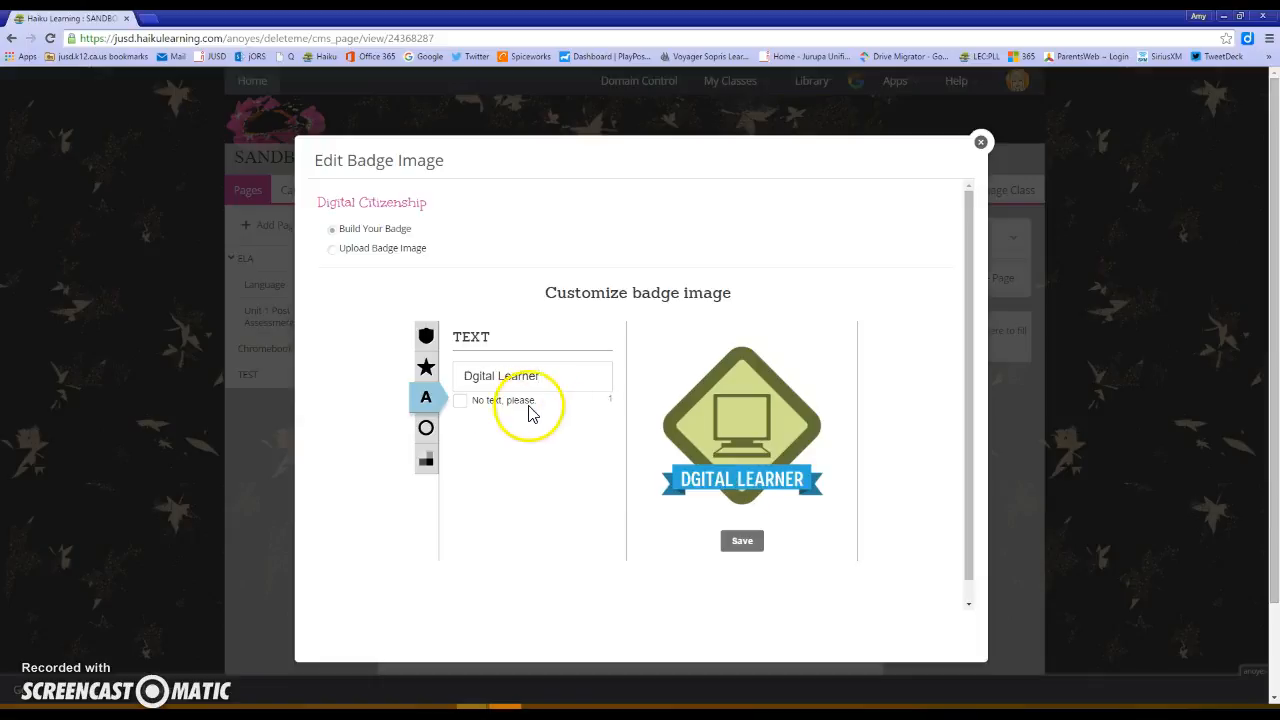
left_click(474, 377)
type("i")
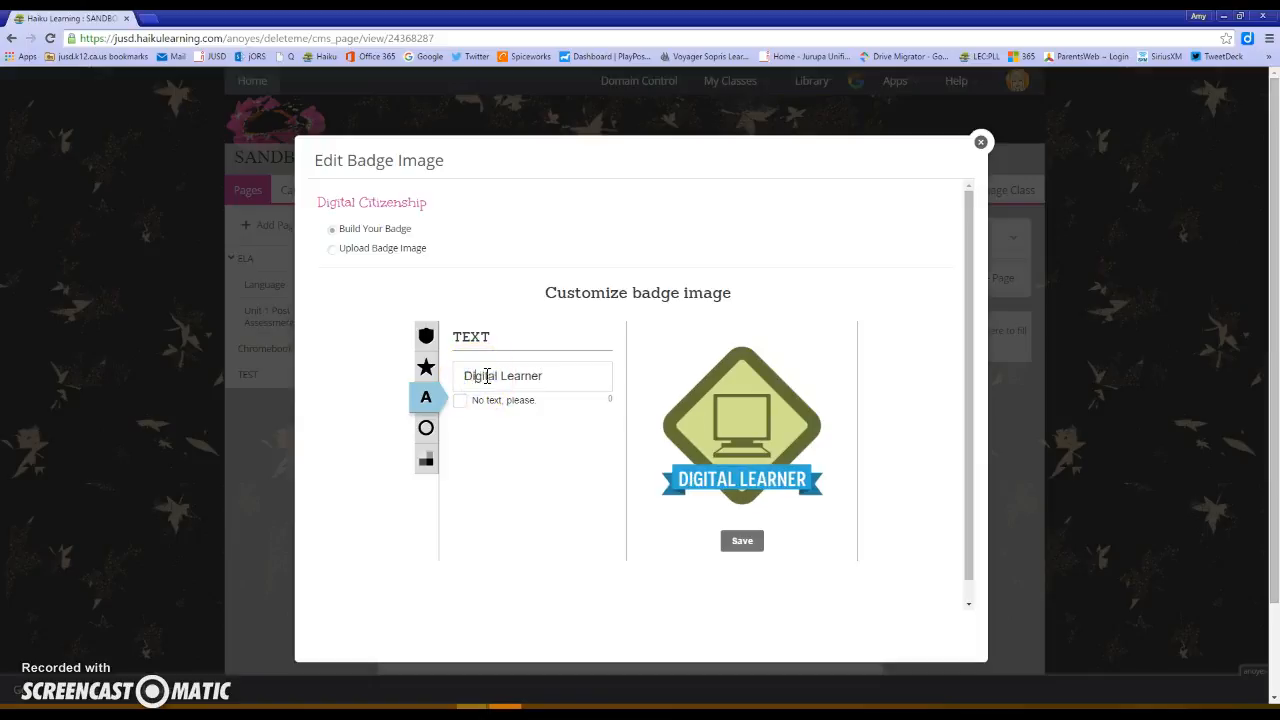
left_click(425, 432)
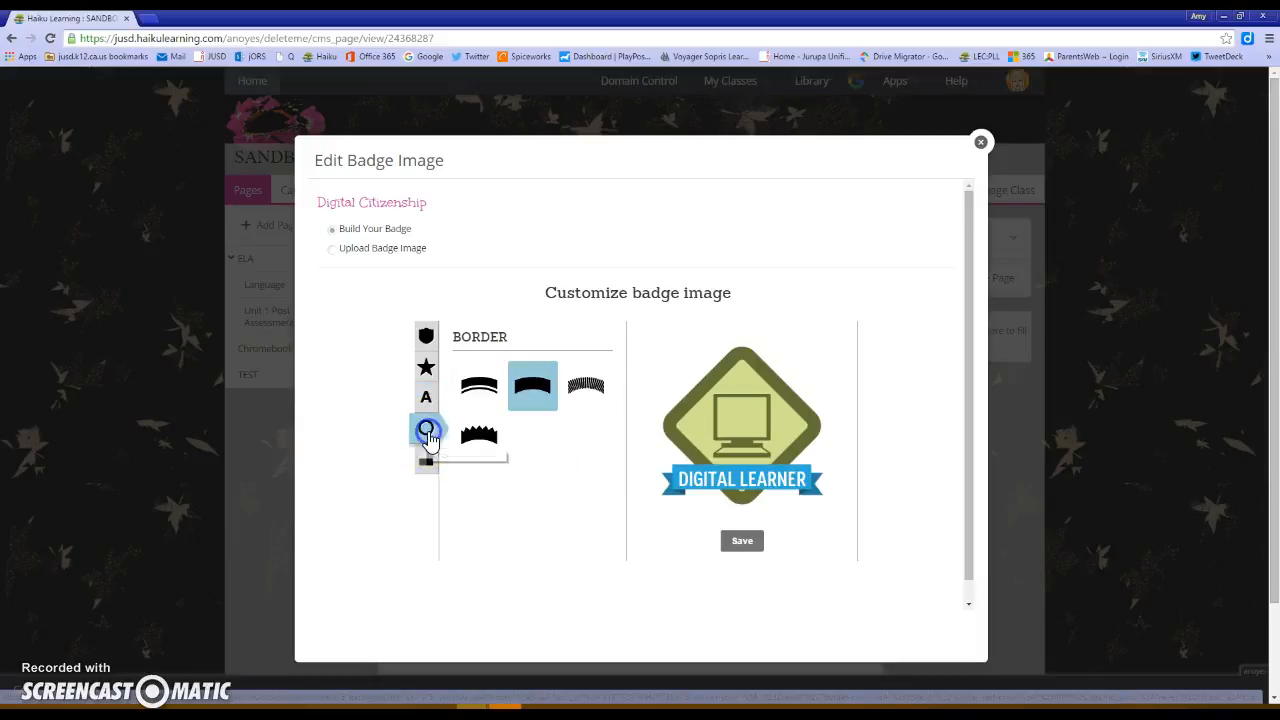
left_click(487, 398)
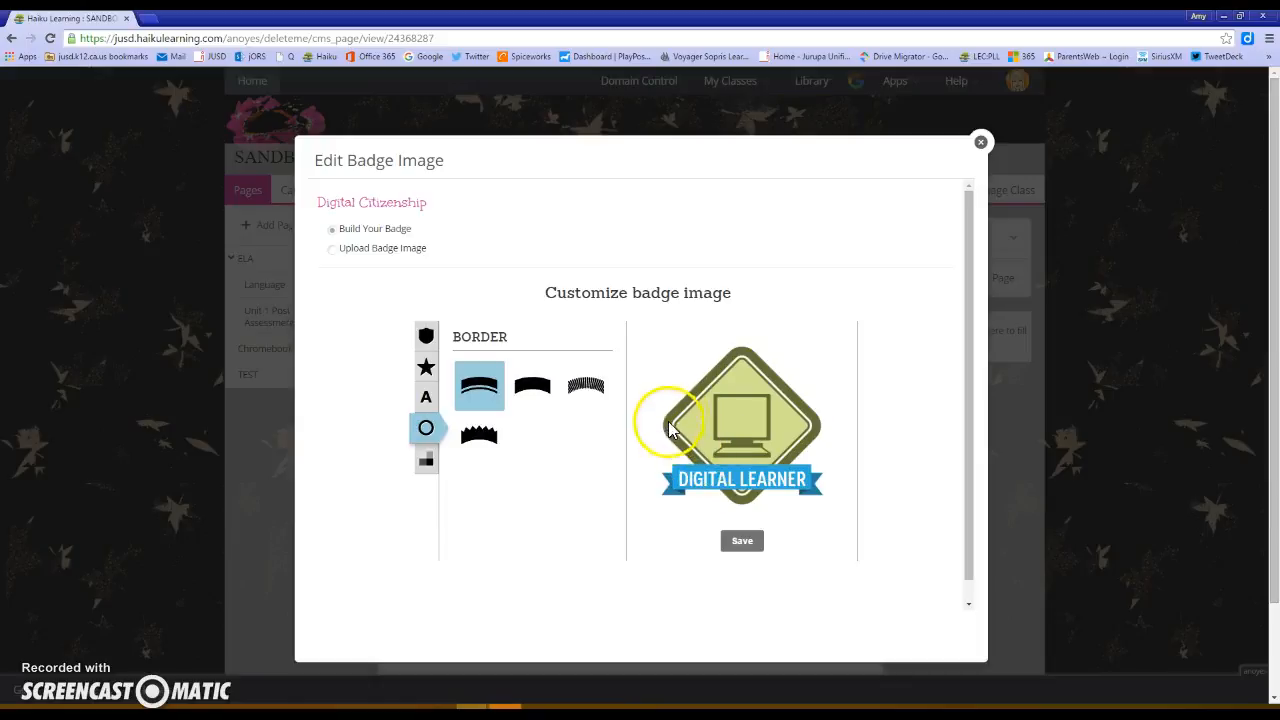
Step: Change the badge's fill colour to bright cyan-blue
left_click(425, 460)
left_click(478, 384)
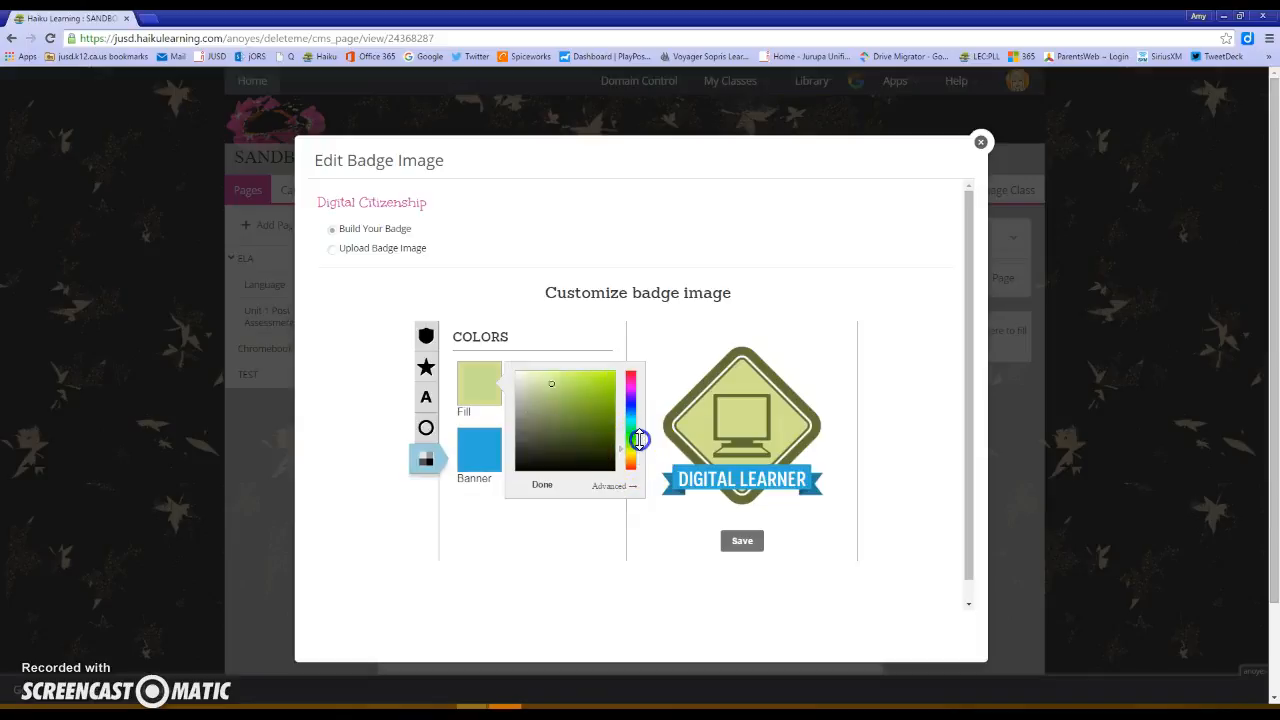
left_click_drag(640, 443, 640, 419)
left_click_drag(543, 383, 597, 385)
left_click(540, 490)
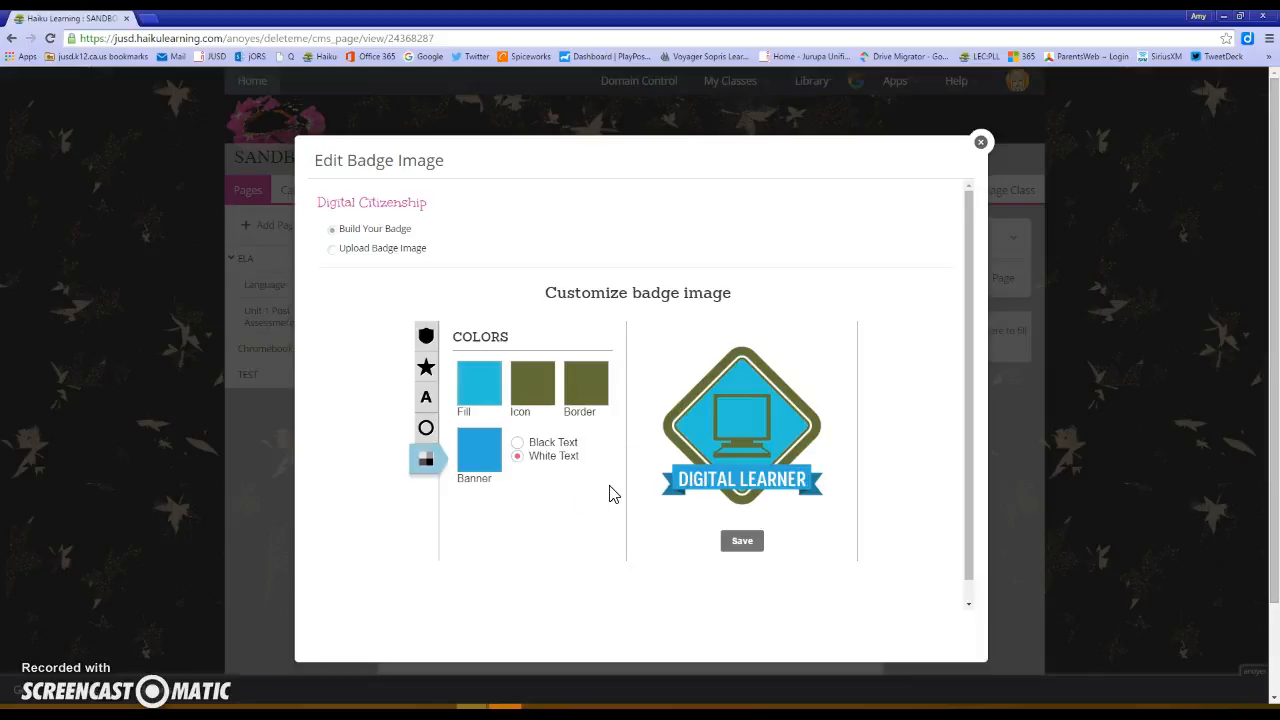
Step: Change the badge's icon colour to a vivid dark blue
left_click(532, 397)
mouse_move(683, 405)
left_mouse_down()
mouse_move(712, 432)
mouse_move(692, 450)
mouse_move(691, 409)
left_mouse_up()
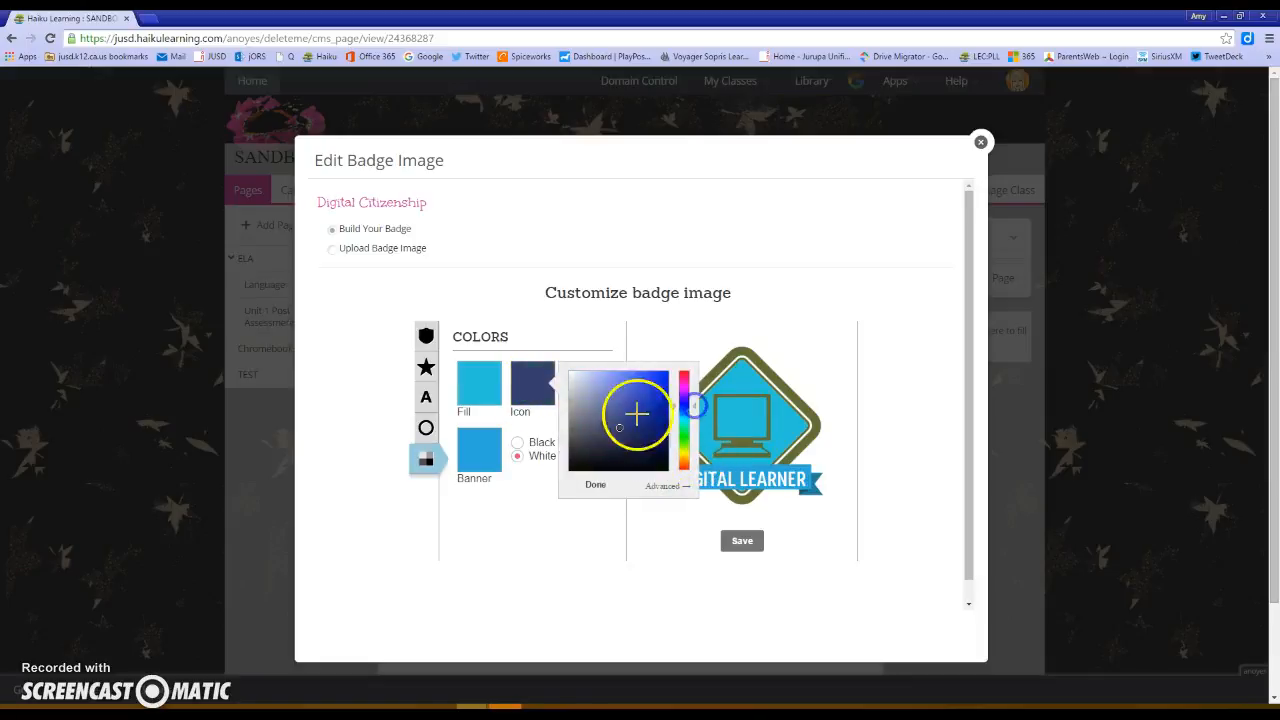
left_click(657, 387)
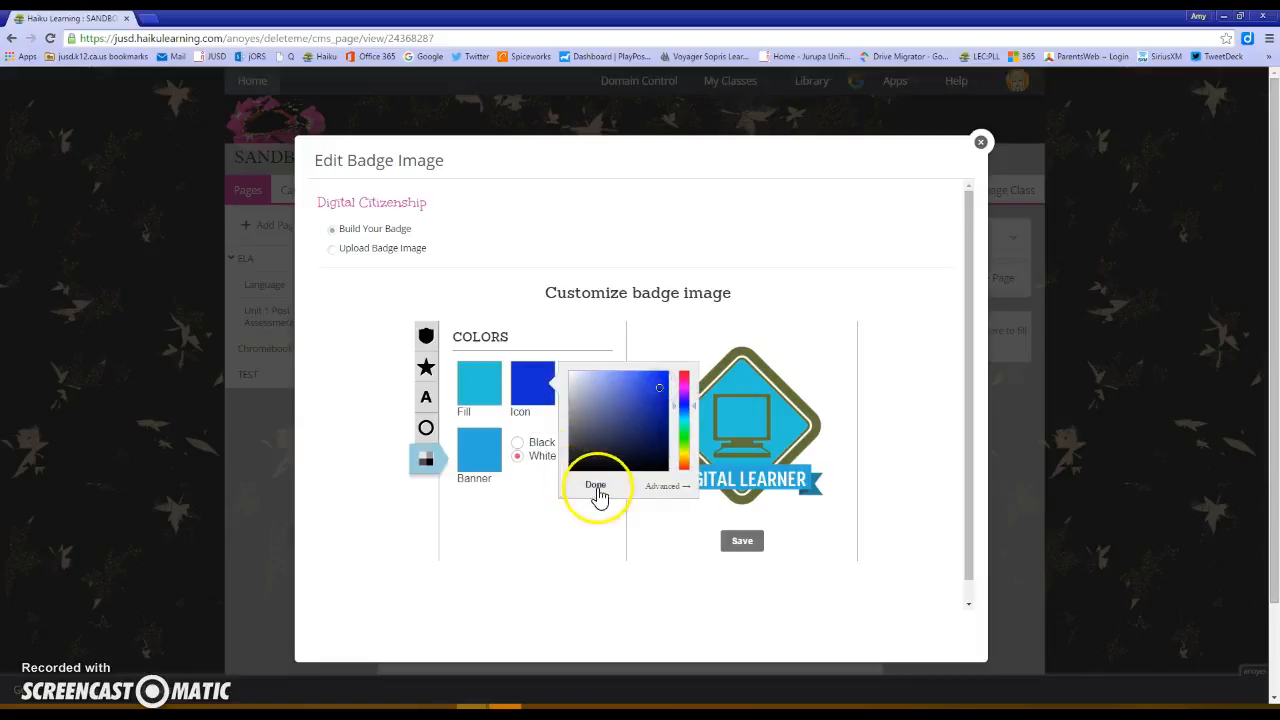
left_click(595, 486)
Step: Change the badge's border colour to light purple, then save the badge image and continue
left_click(592, 393)
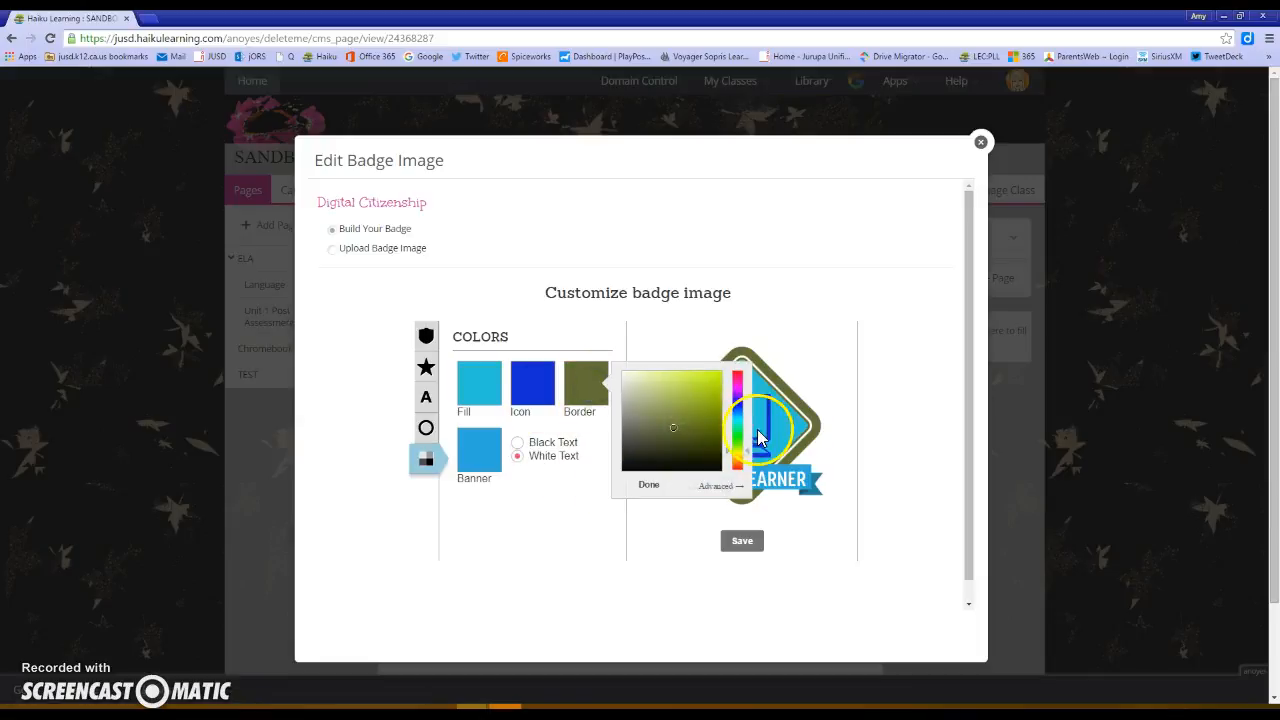
mouse_move(745, 450)
left_mouse_down()
mouse_move(742, 383)
mouse_move(689, 380)
left_mouse_up()
left_click(691, 398)
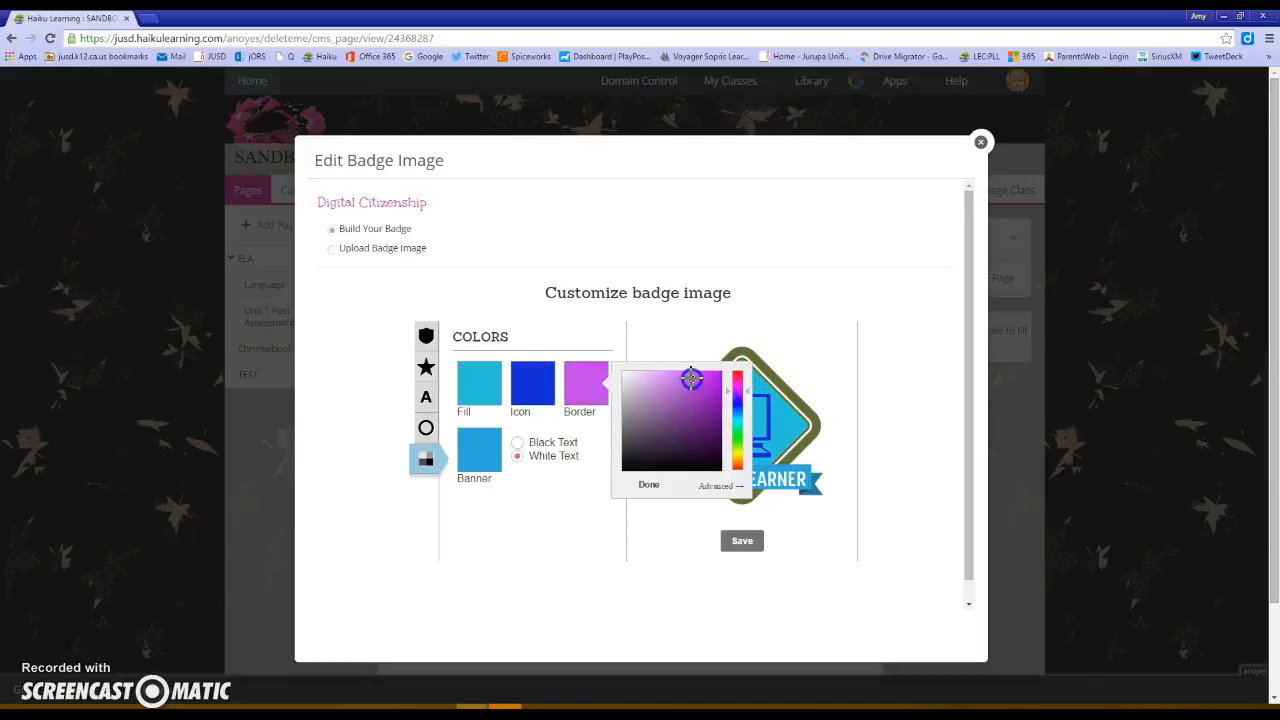
left_click(649, 484)
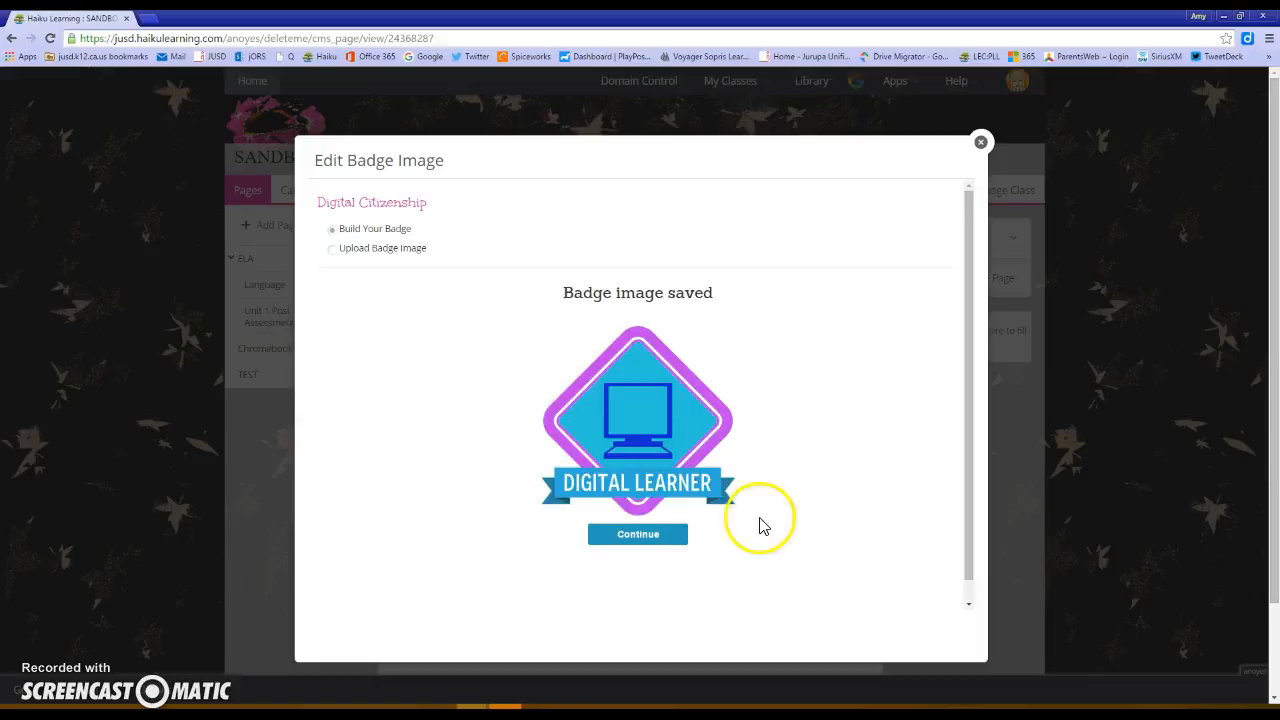
left_click(643, 537)
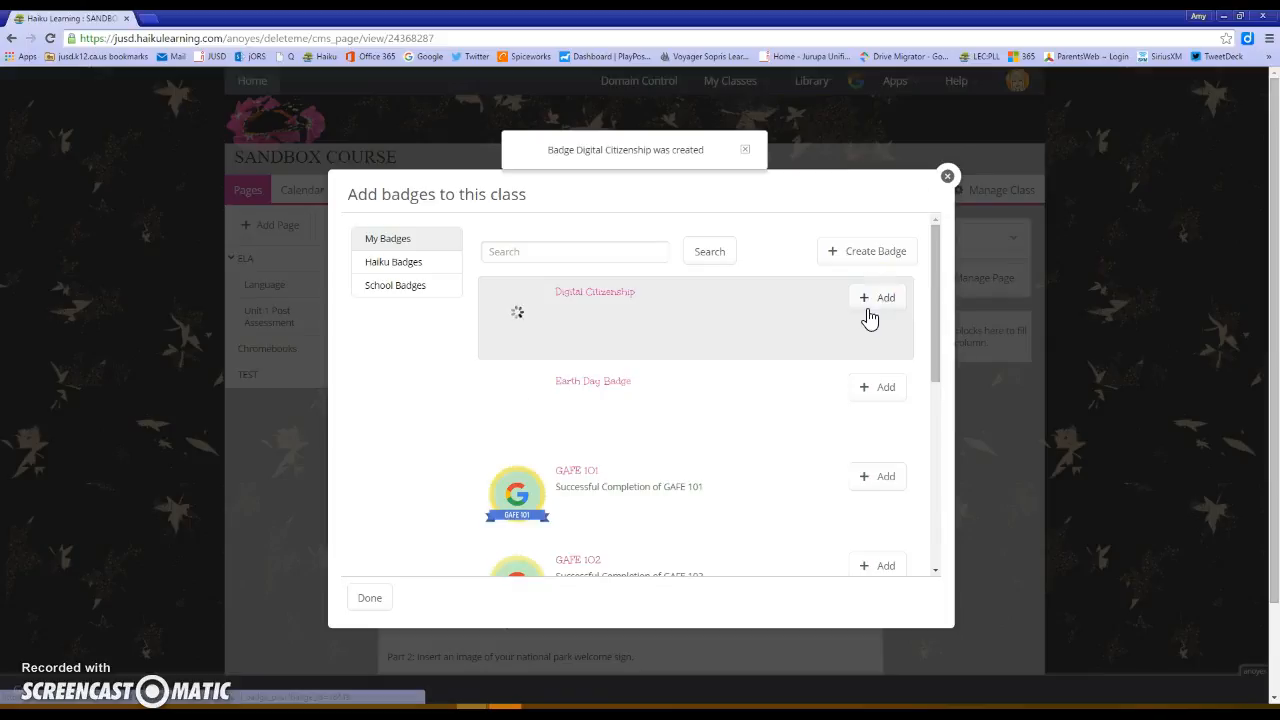
Step: Add the Digital Citizenship badge to the class and close the class badges
left_click(882, 302)
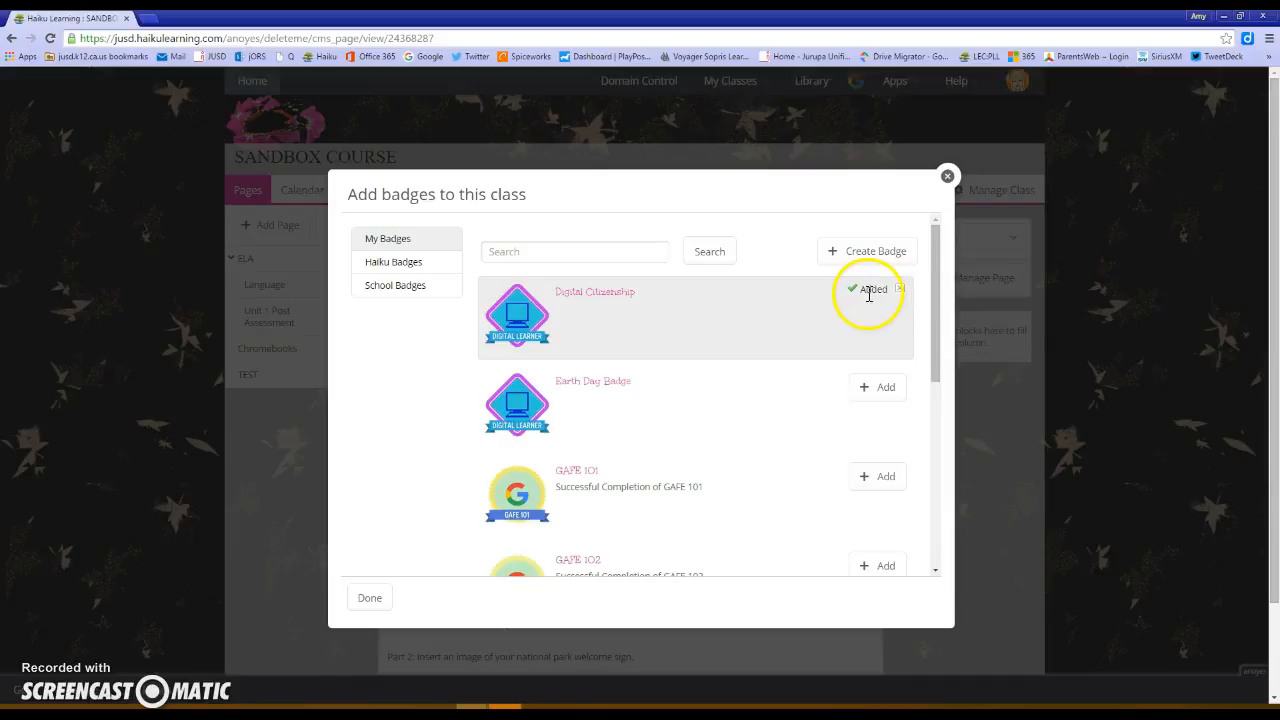
left_click(369, 600)
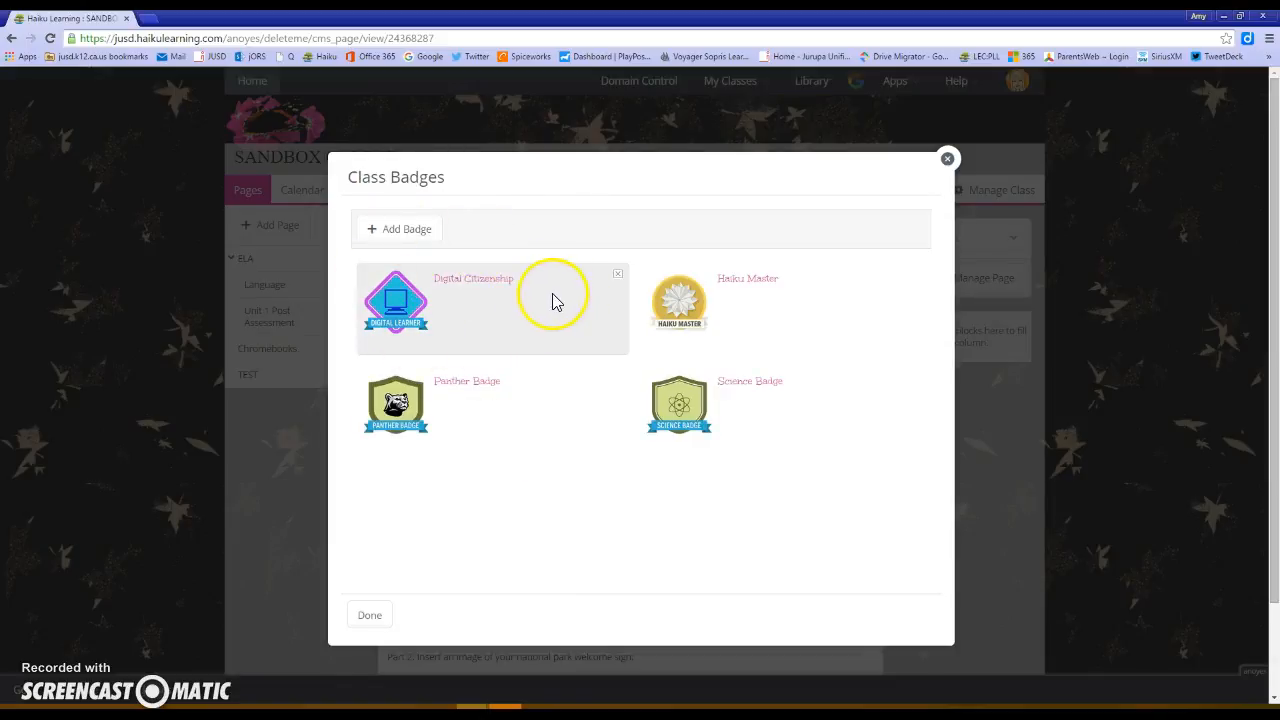
left_click(946, 163)
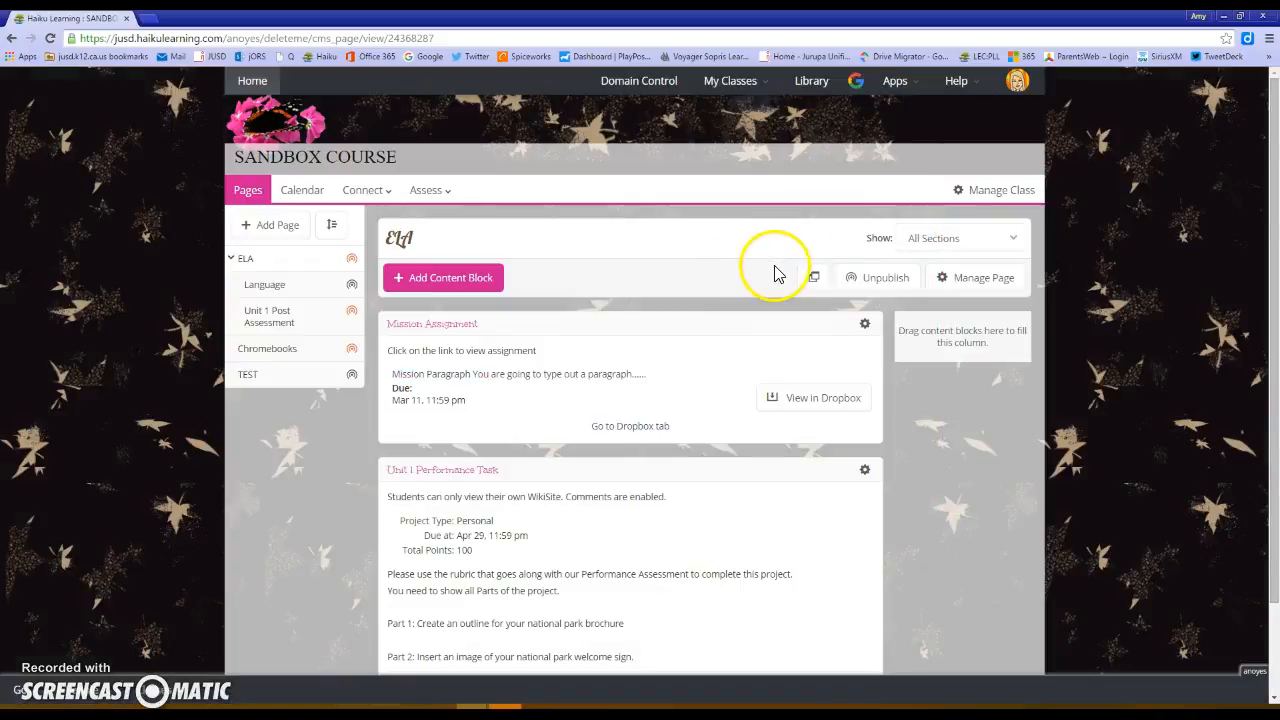
Step: Open the Sandbox Course roster for editing and show its list of students
mouse_move(963, 186)
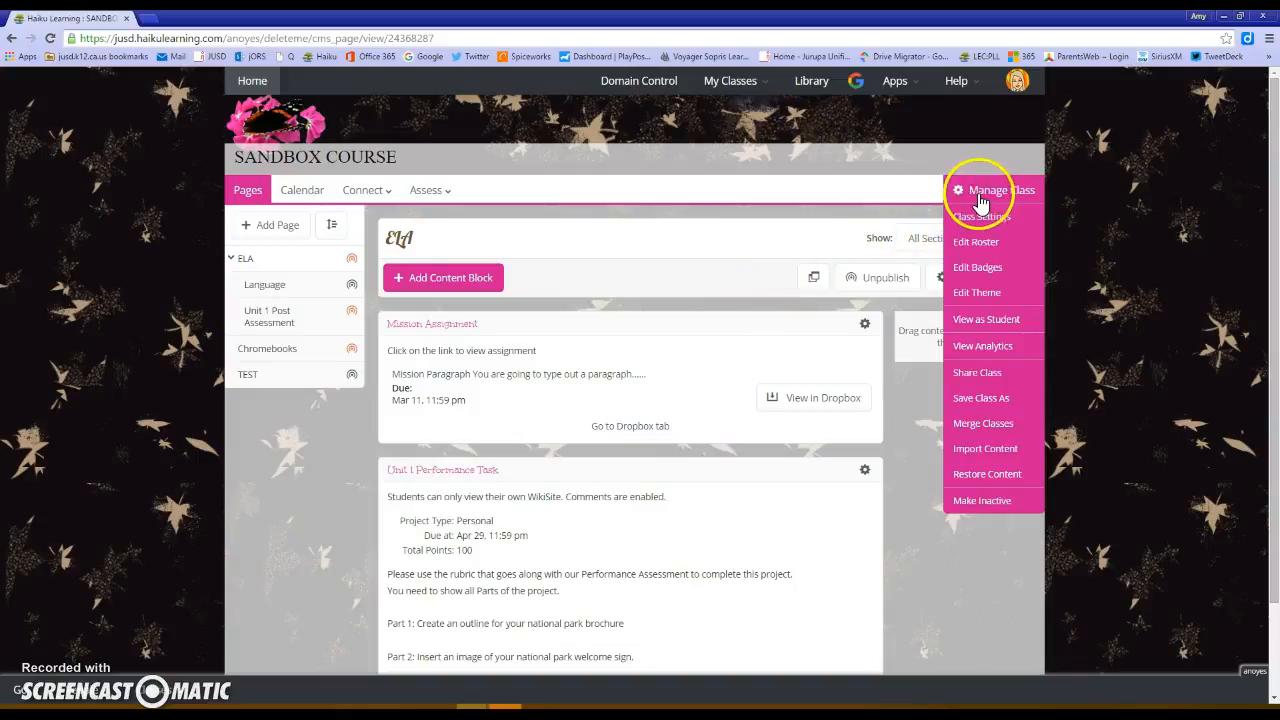
left_click(978, 244)
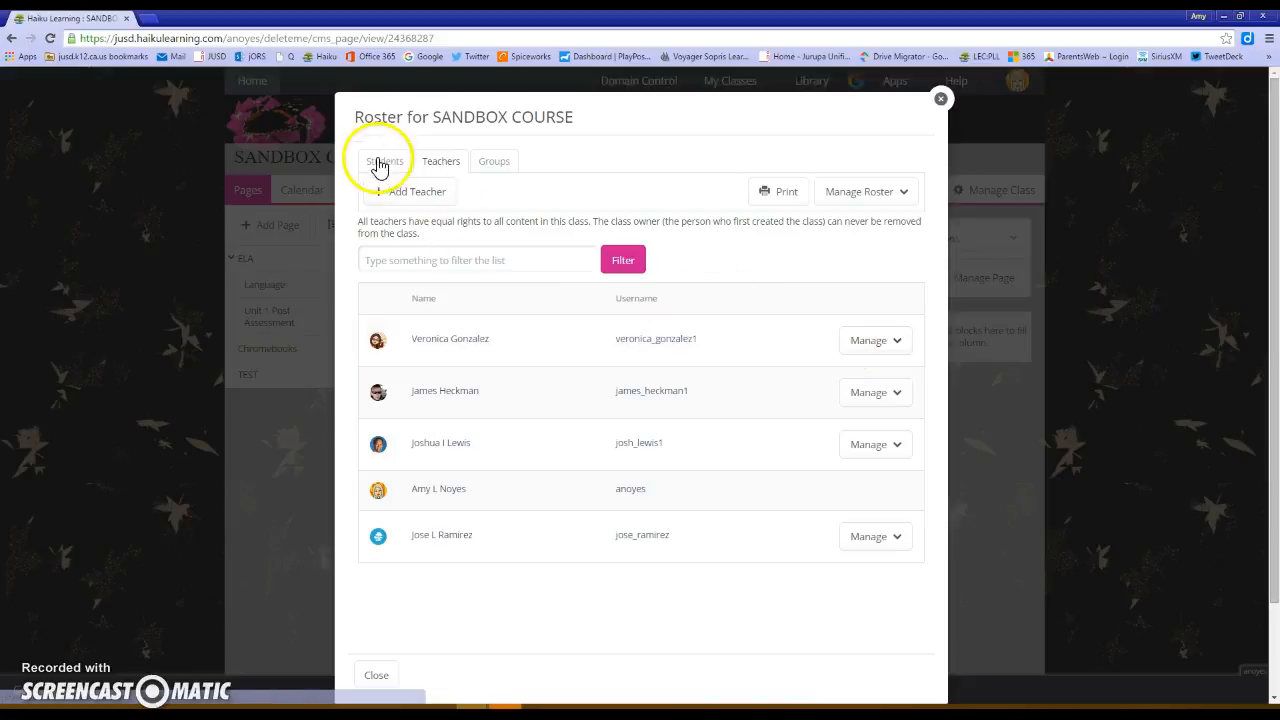
left_click(383, 161)
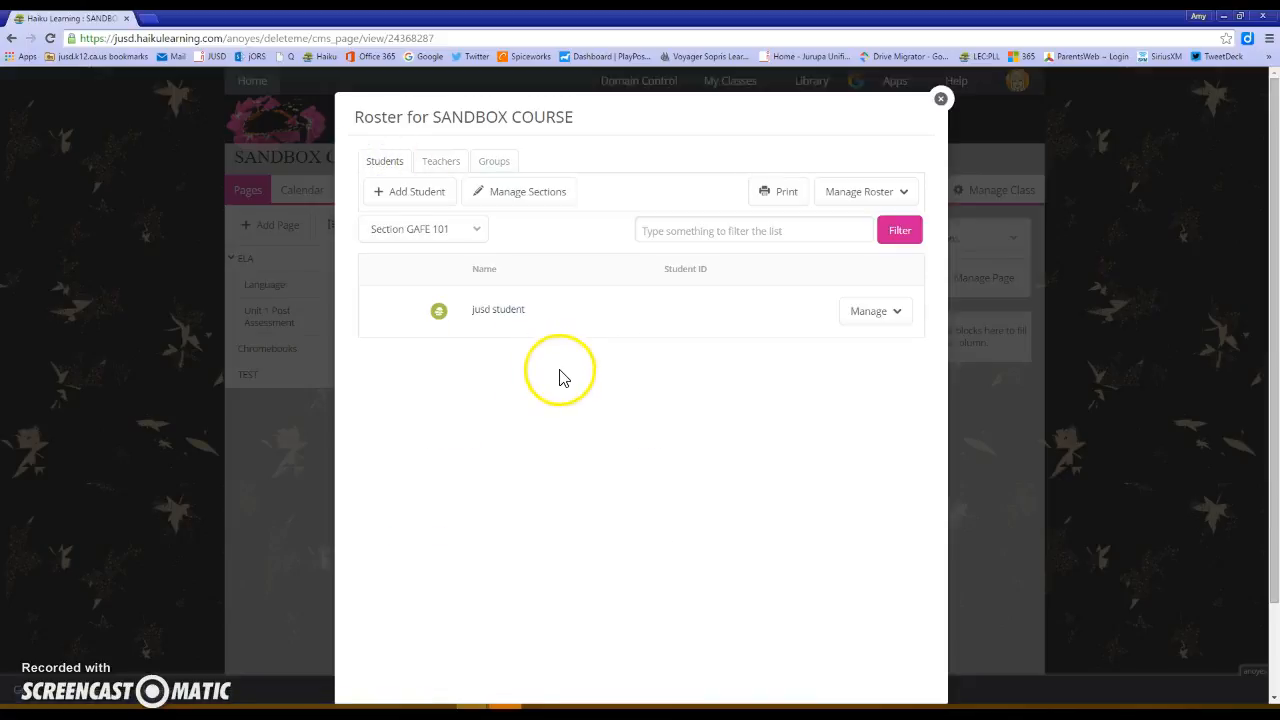
Step: Award the Digital Citizenship badge to the student in Section GAFE 101 and acknowledge the award
left_click(438, 313)
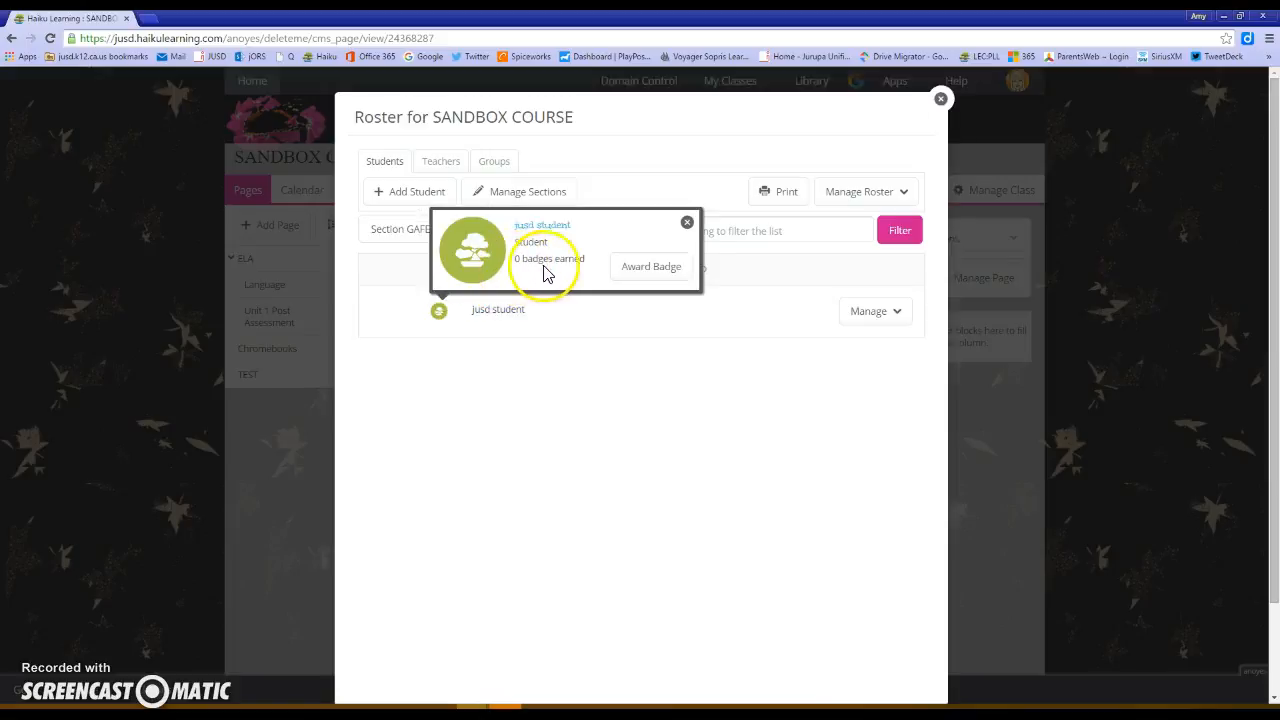
left_click(652, 270)
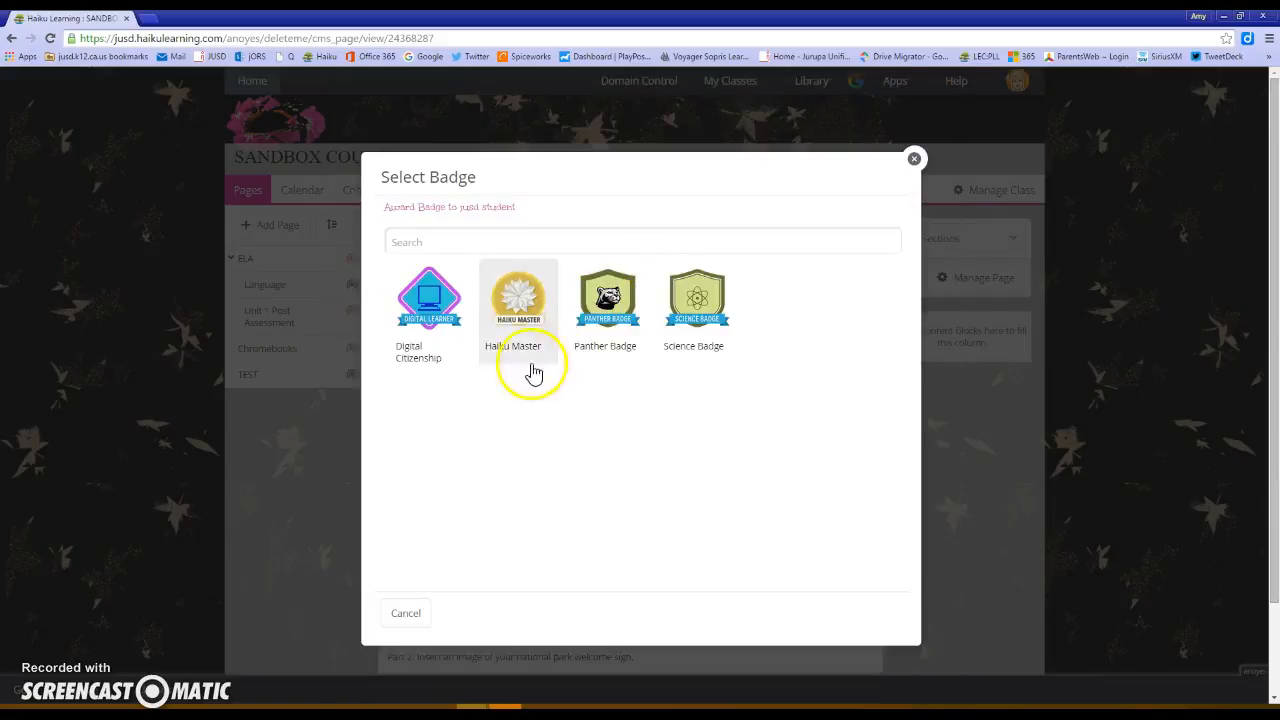
left_click(431, 310)
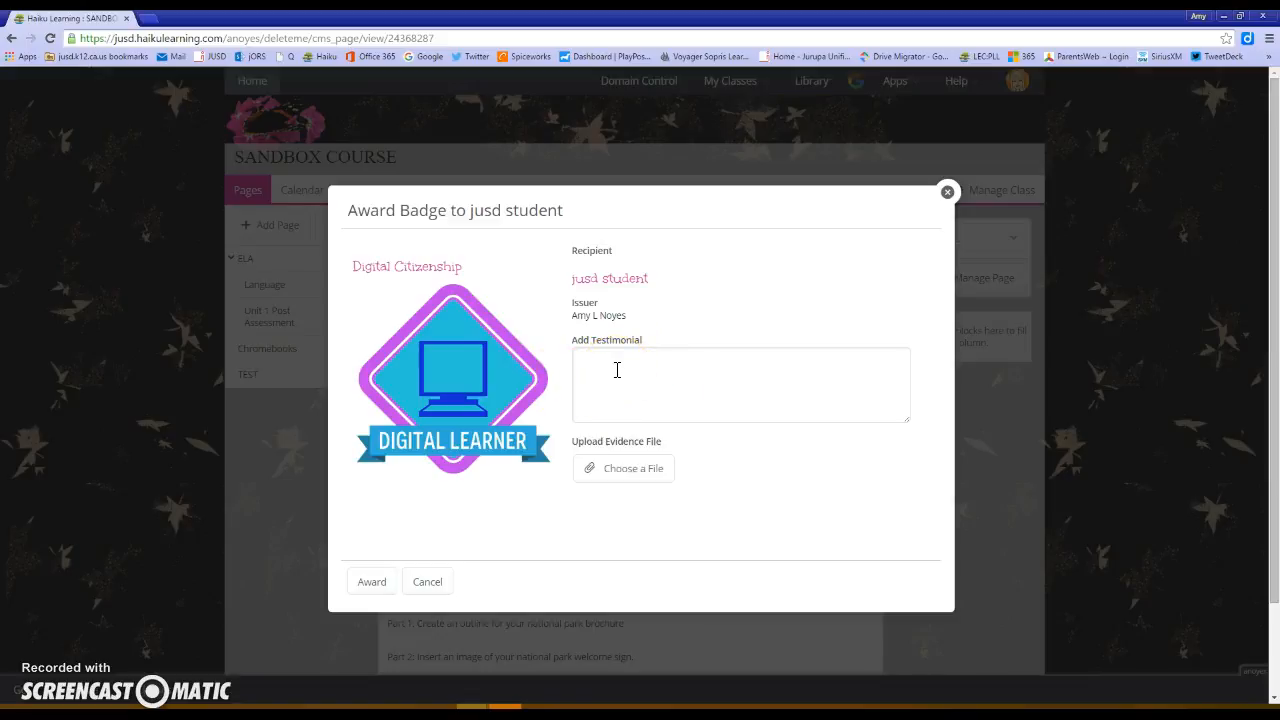
left_click(646, 478)
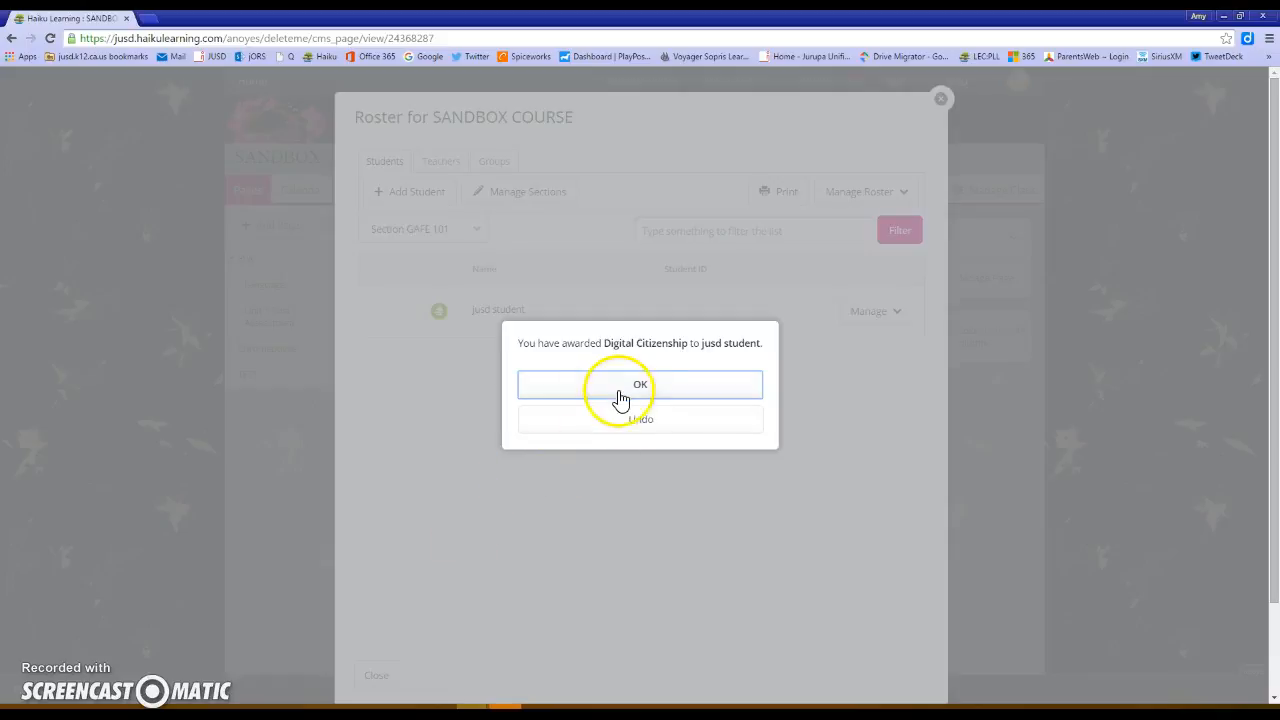
left_click(619, 390)
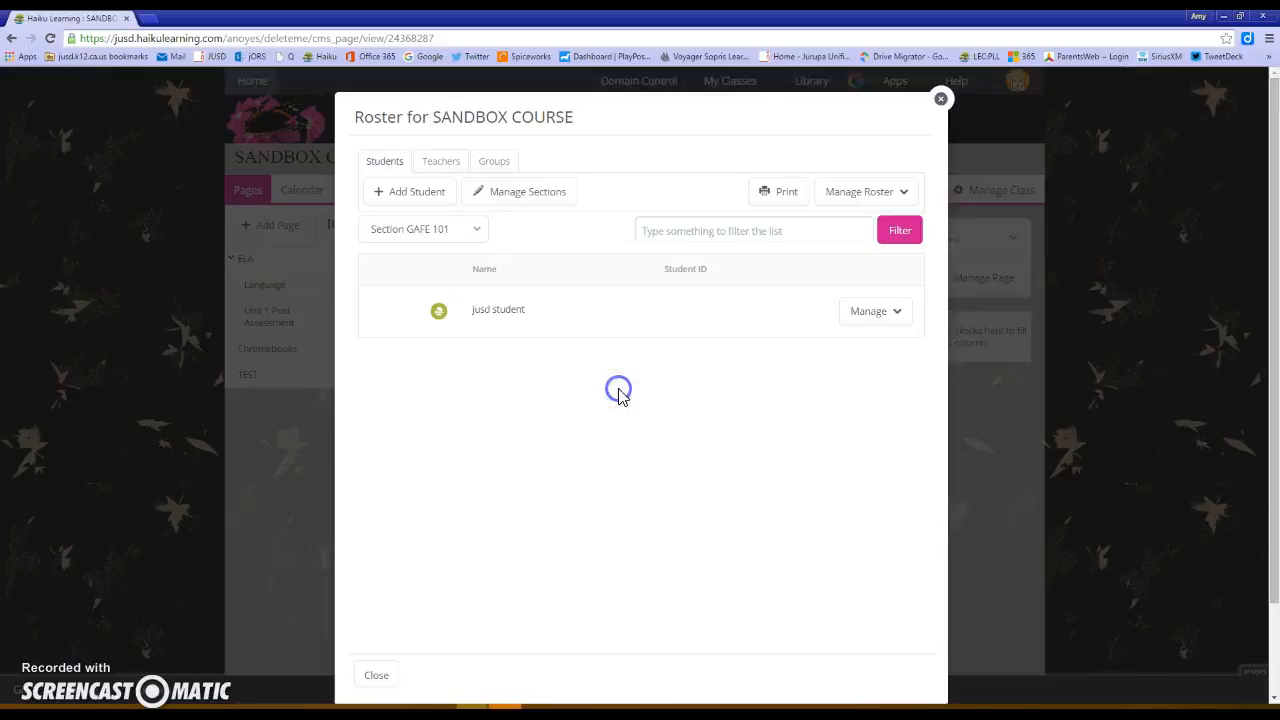
Step: Check the student's profile card and reopen the badge selection to see which badges are already awarded
left_click(439, 316)
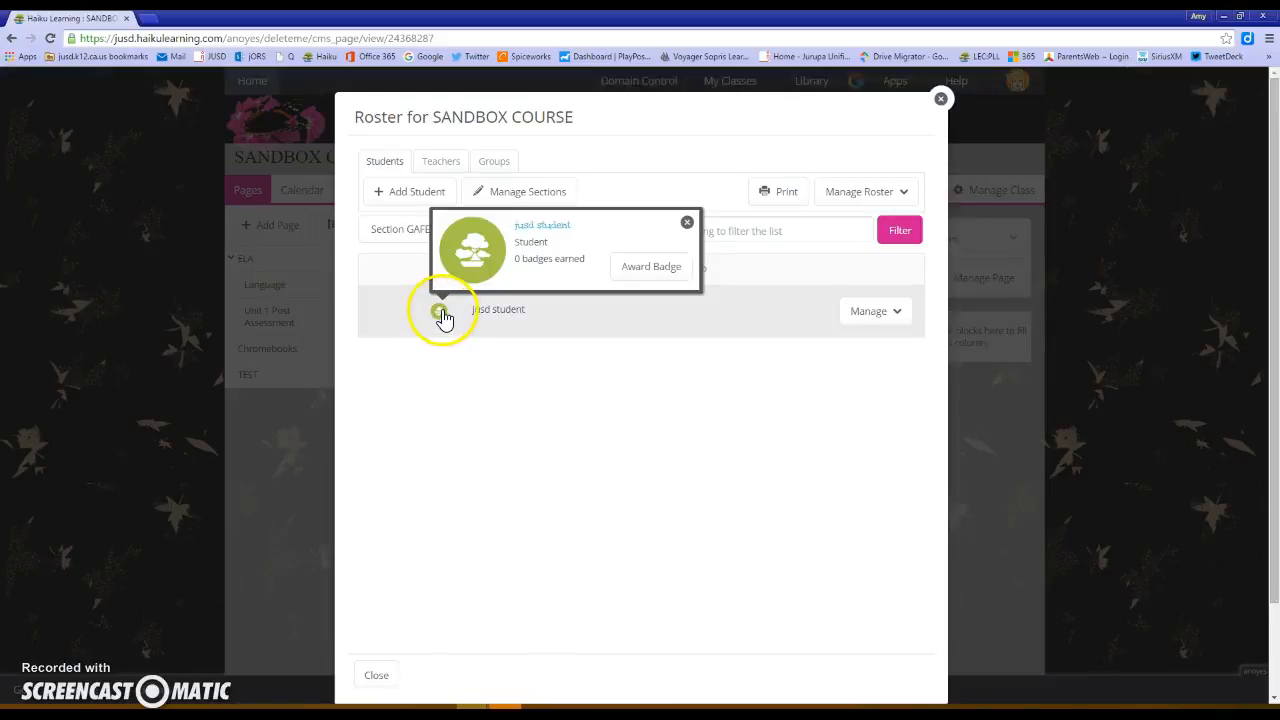
left_click(589, 456)
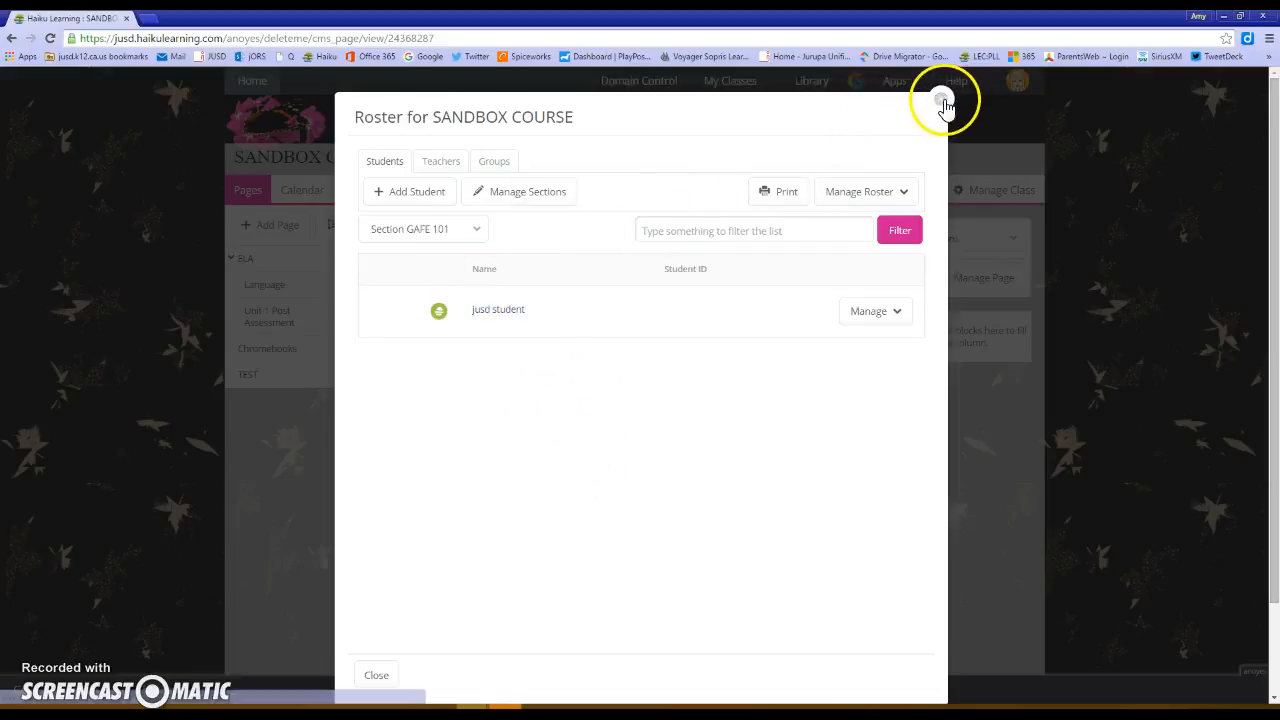
left_click(436, 314)
left_click(645, 272)
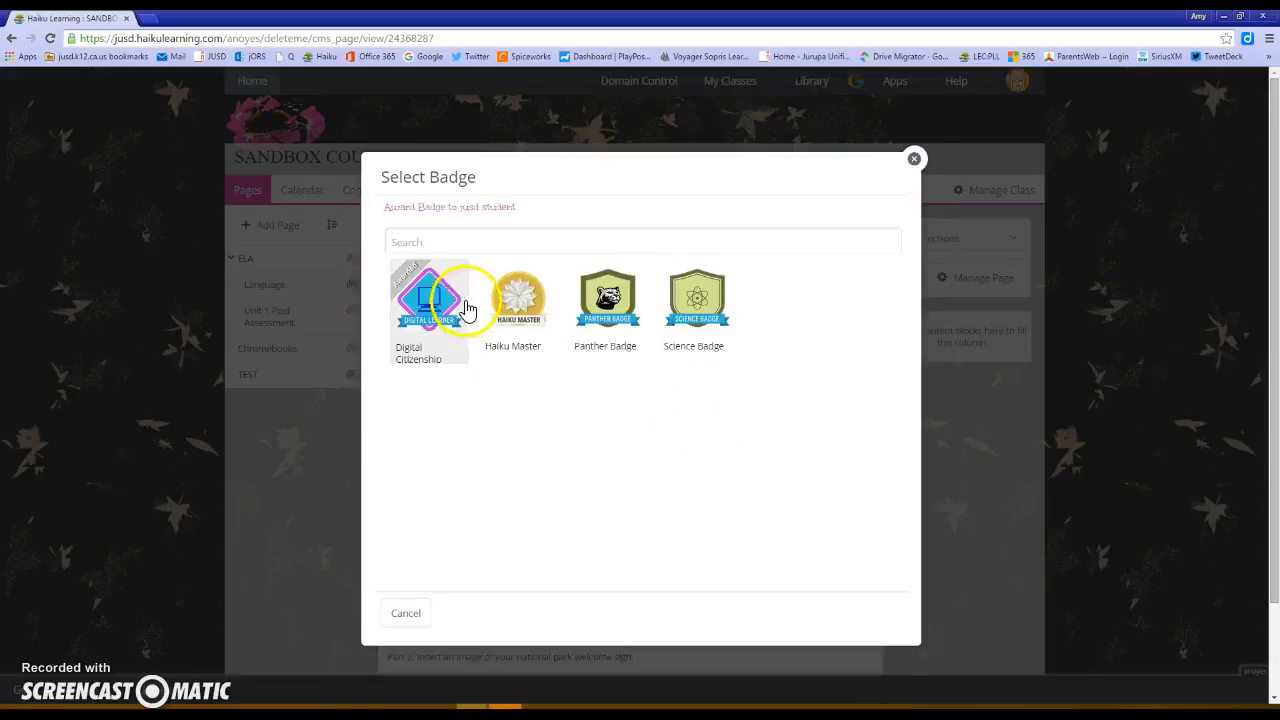